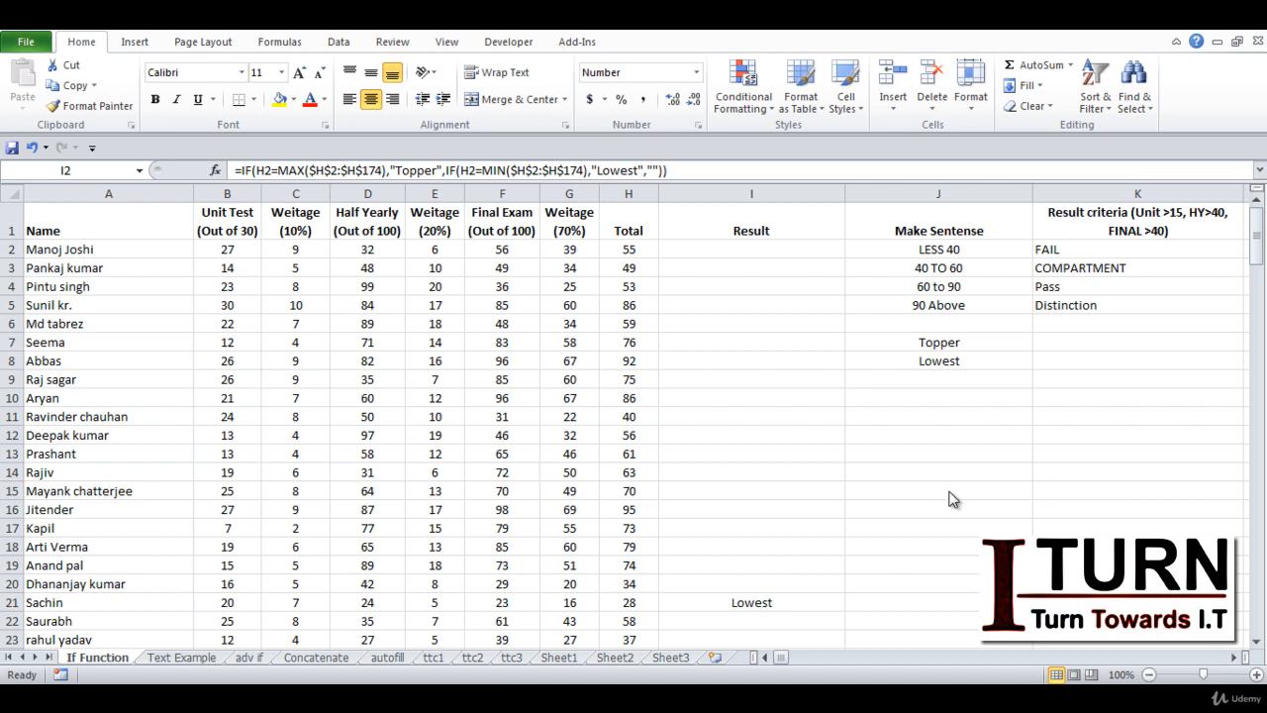
Remove the empty-text fallback and the closing parentheses from the end of the nested IF formula in I2.
left_click(634, 601)
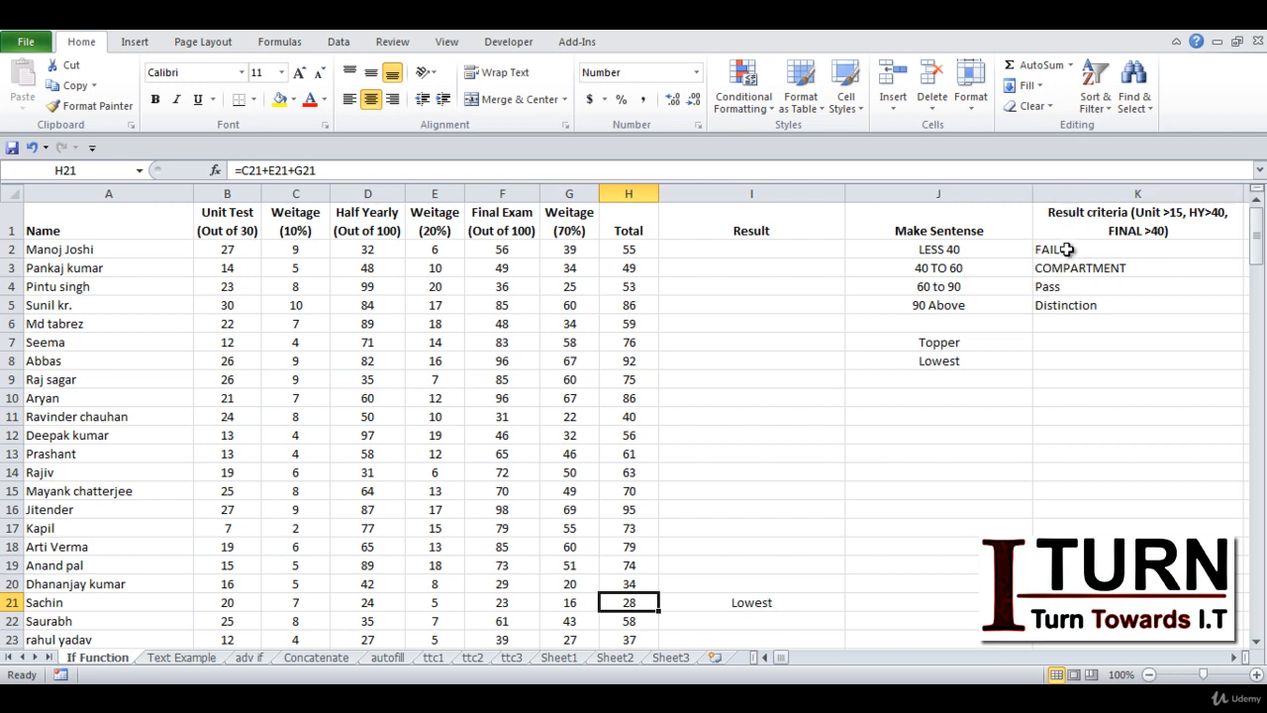
left_click(730, 603)
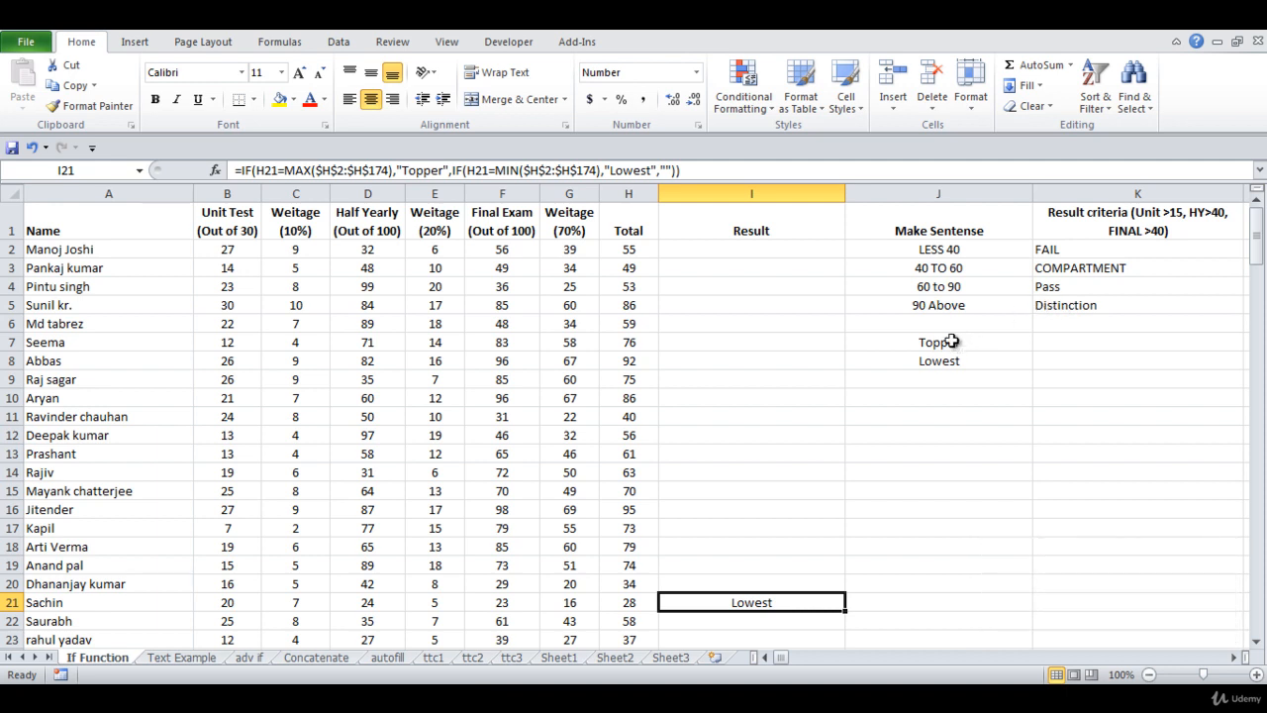
left_click(676, 248)
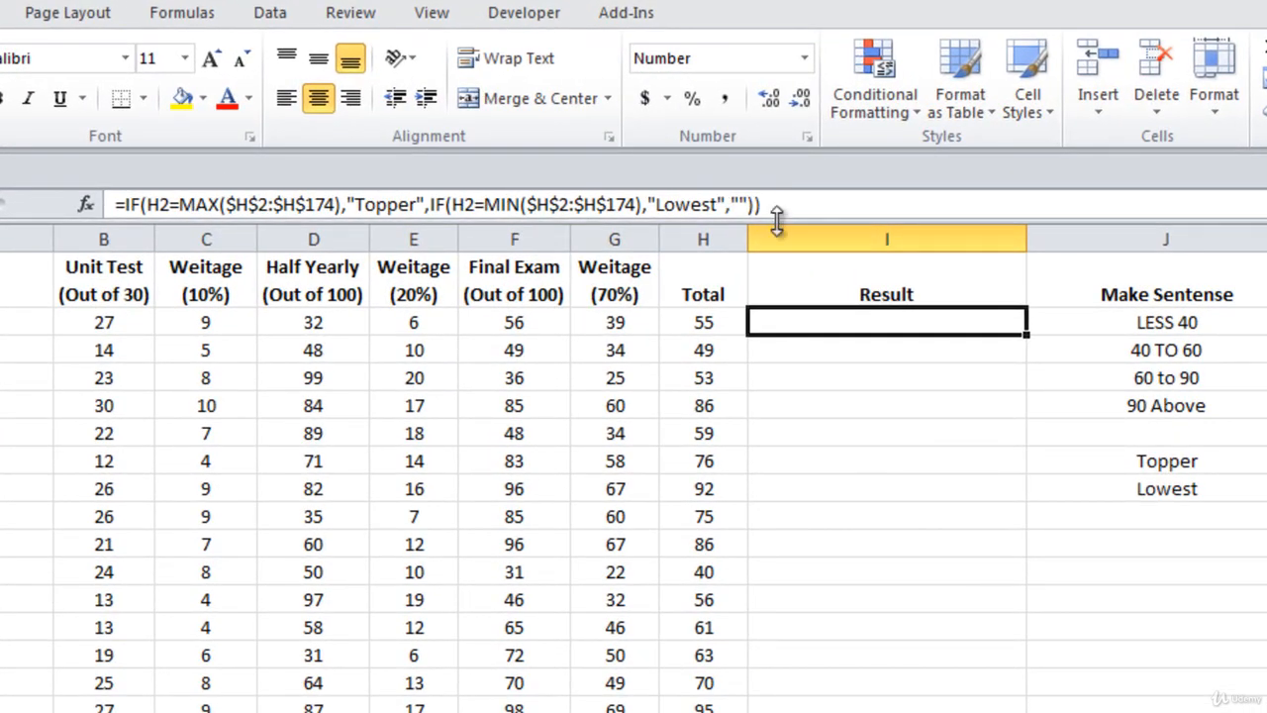
left_click_drag(777, 222, 778, 249)
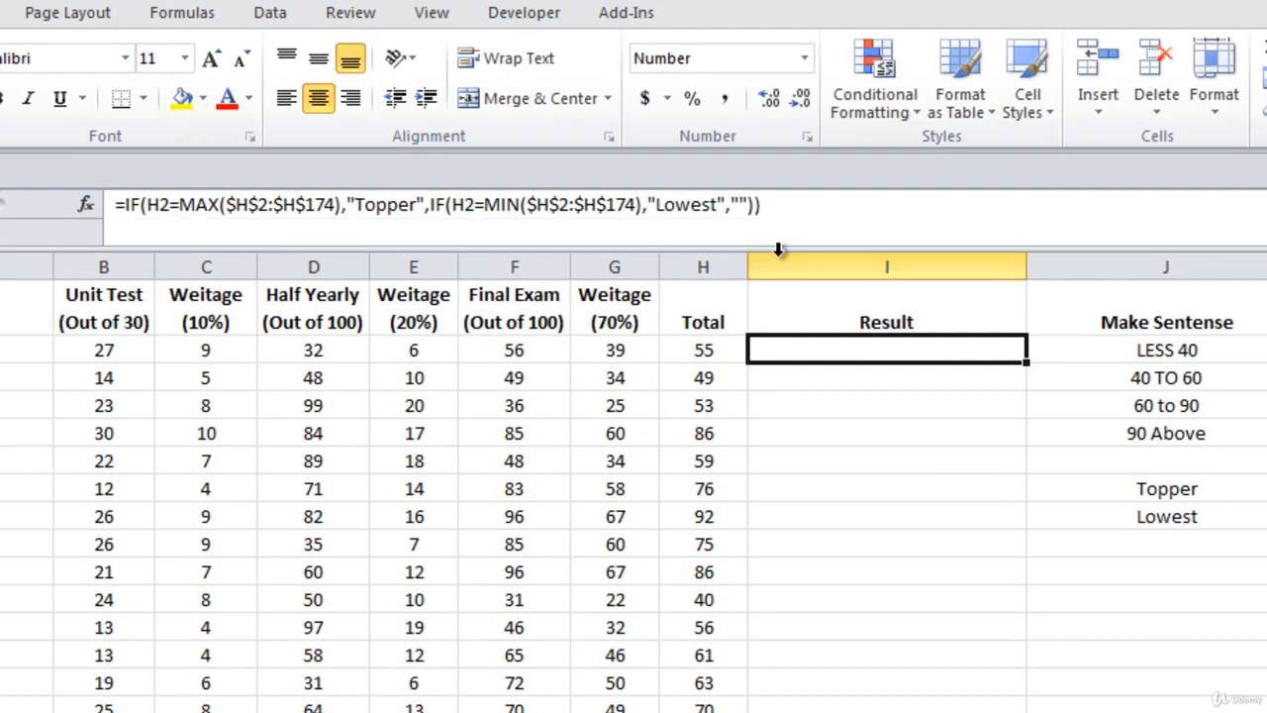
left_click(767, 205)
key("BackSpace")
key("BackSpace")
key("BackSpace")
key("BackSpace")
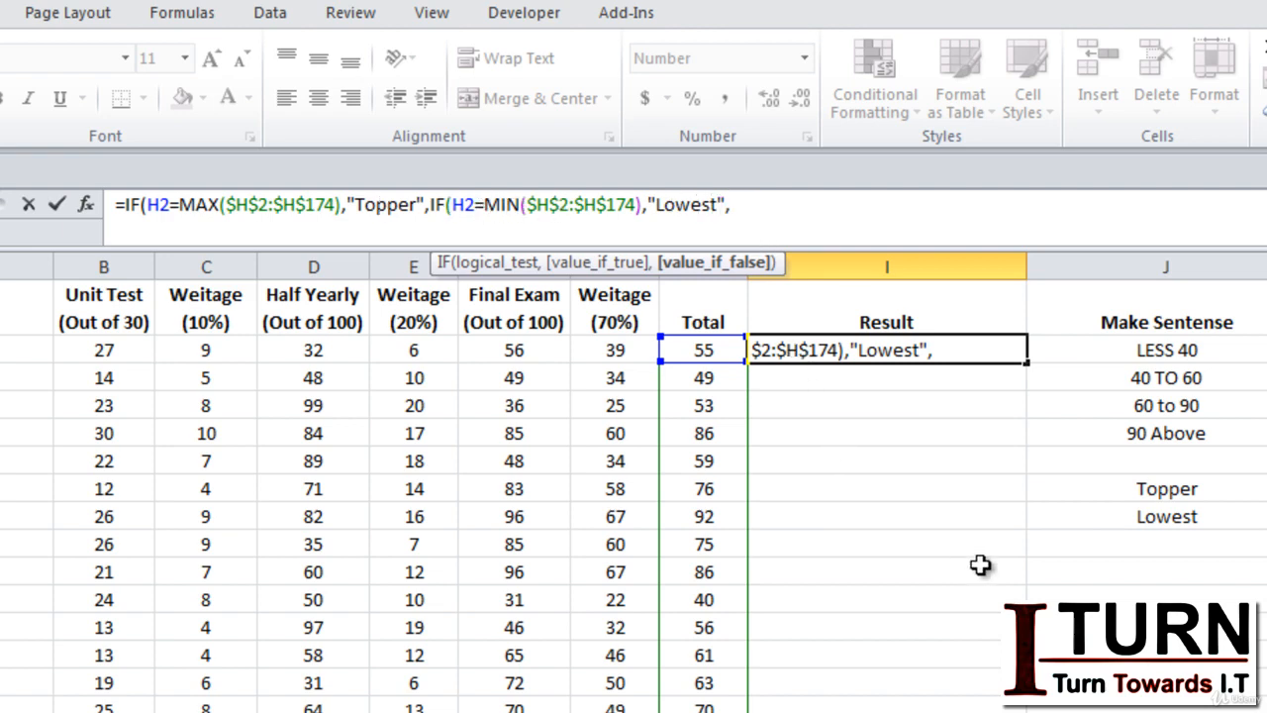
Extend the I2 formula with a nested IF that returns "Fail" when H2<40.
type("IF(")
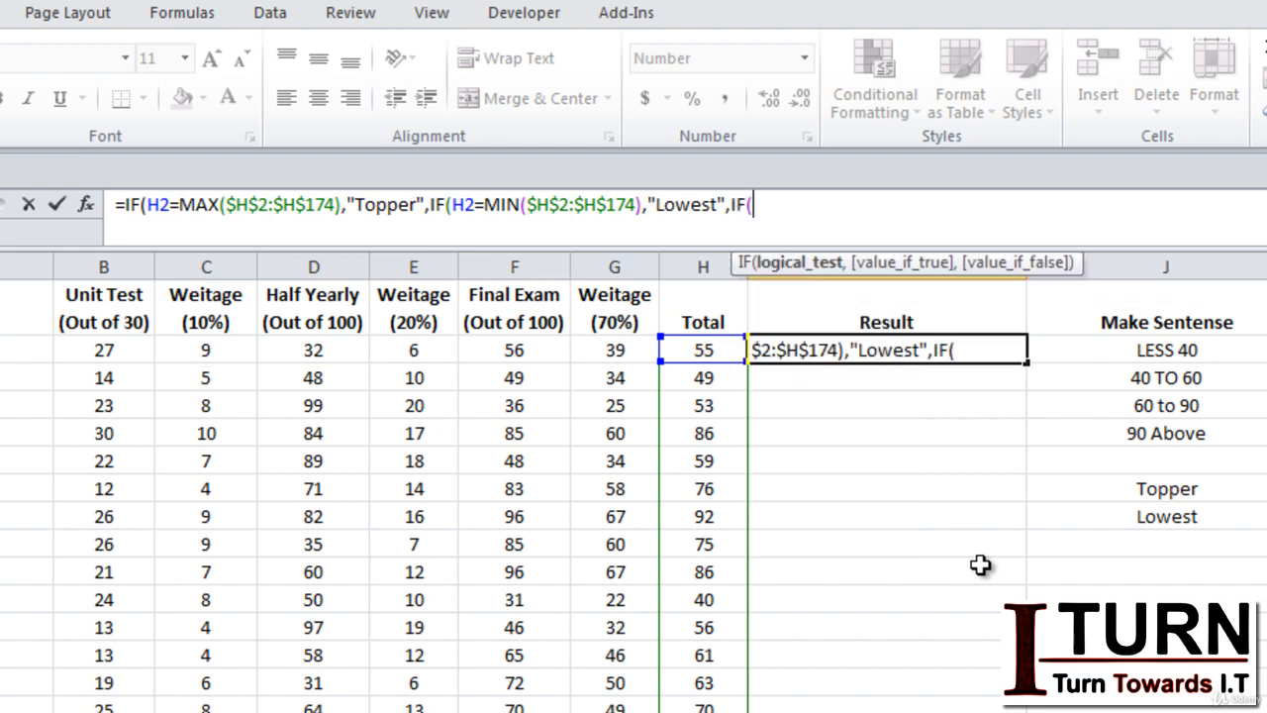
left_click(715, 348)
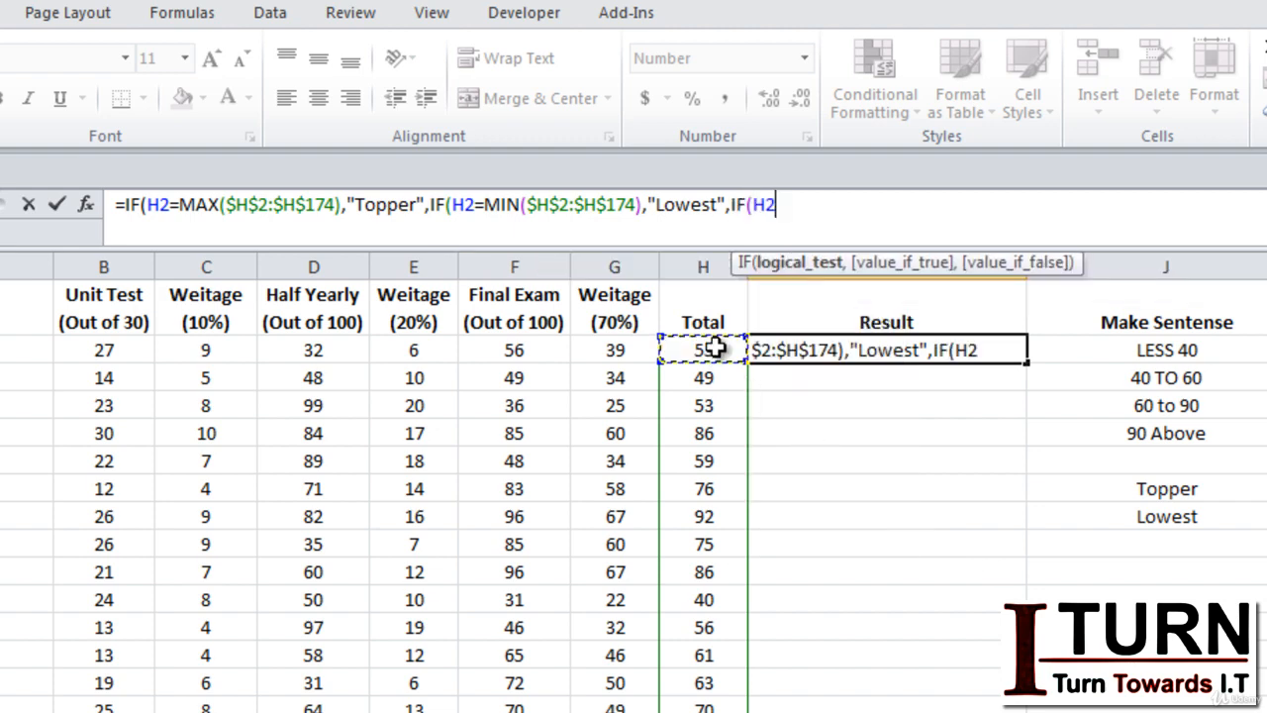
type("<40")
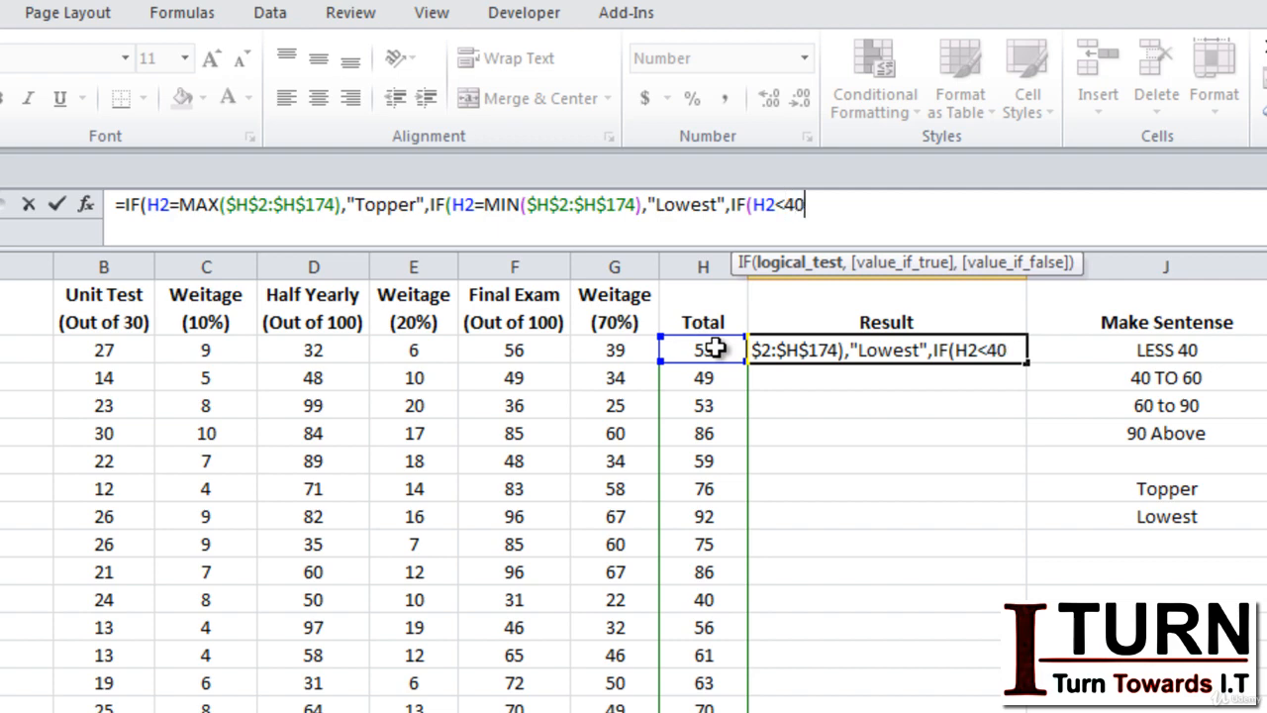
type(",\"Fail")
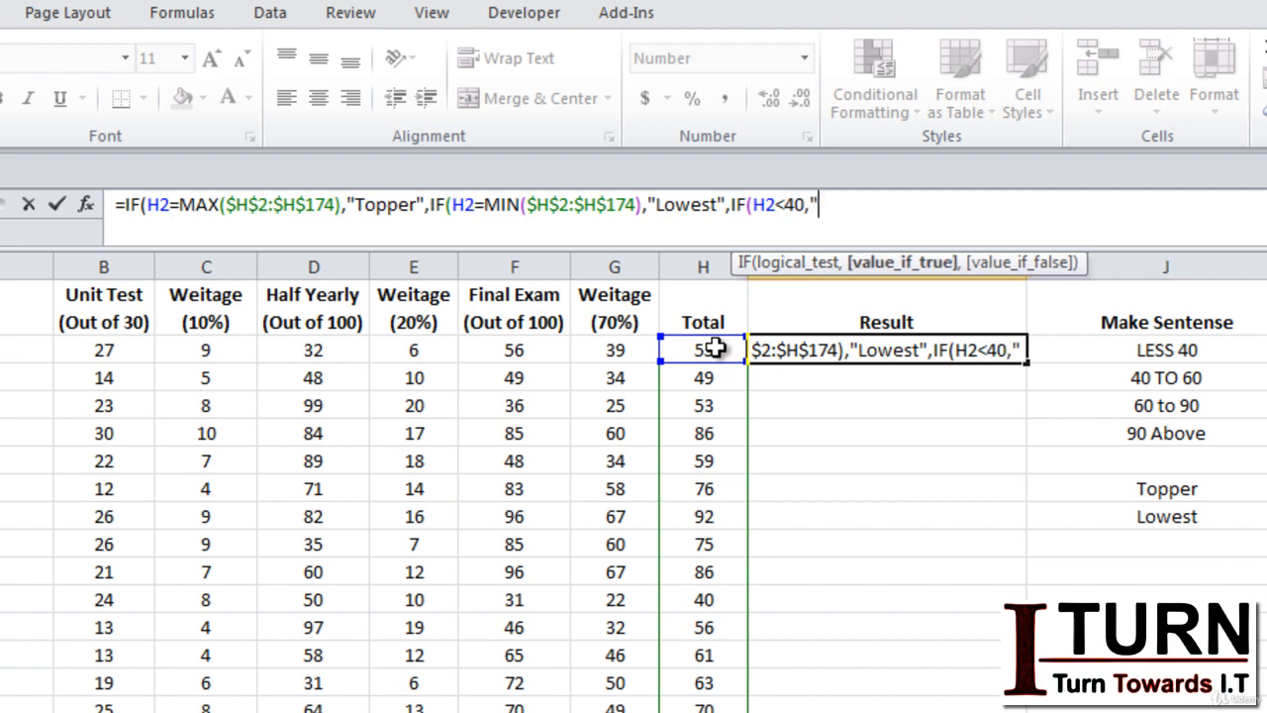
type("\",")
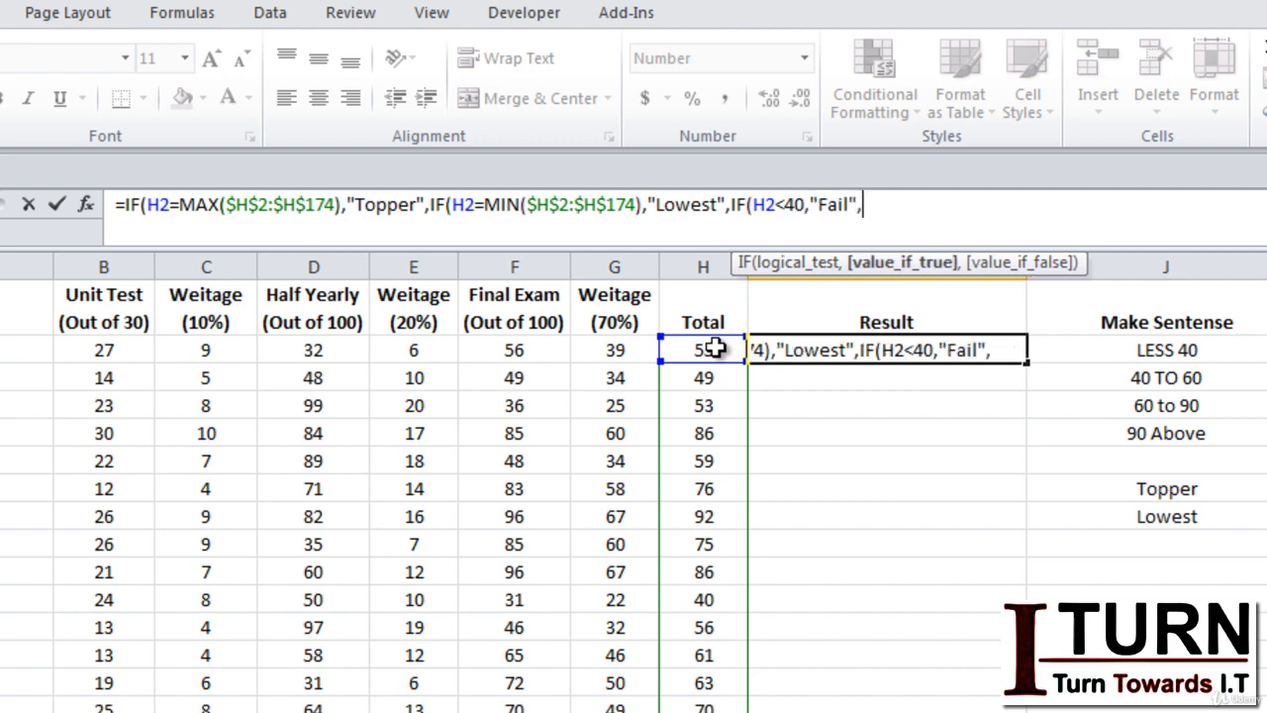
type("IF(")
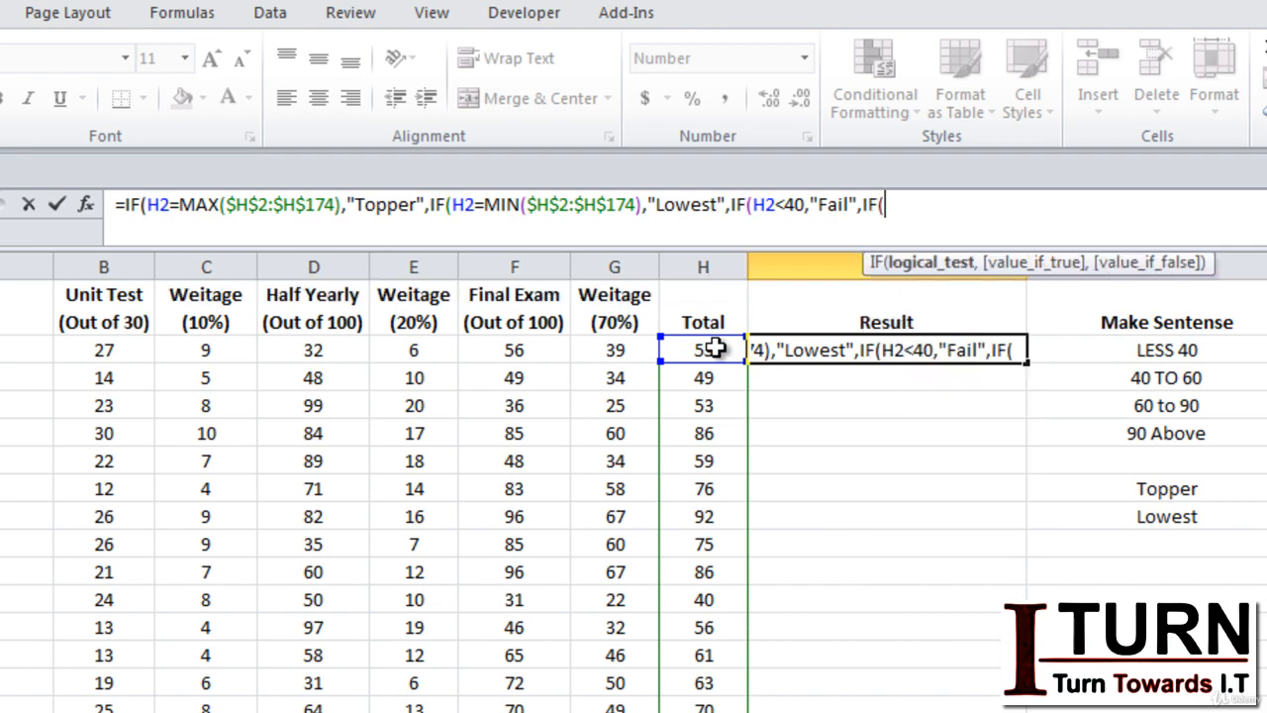
type("H2<")
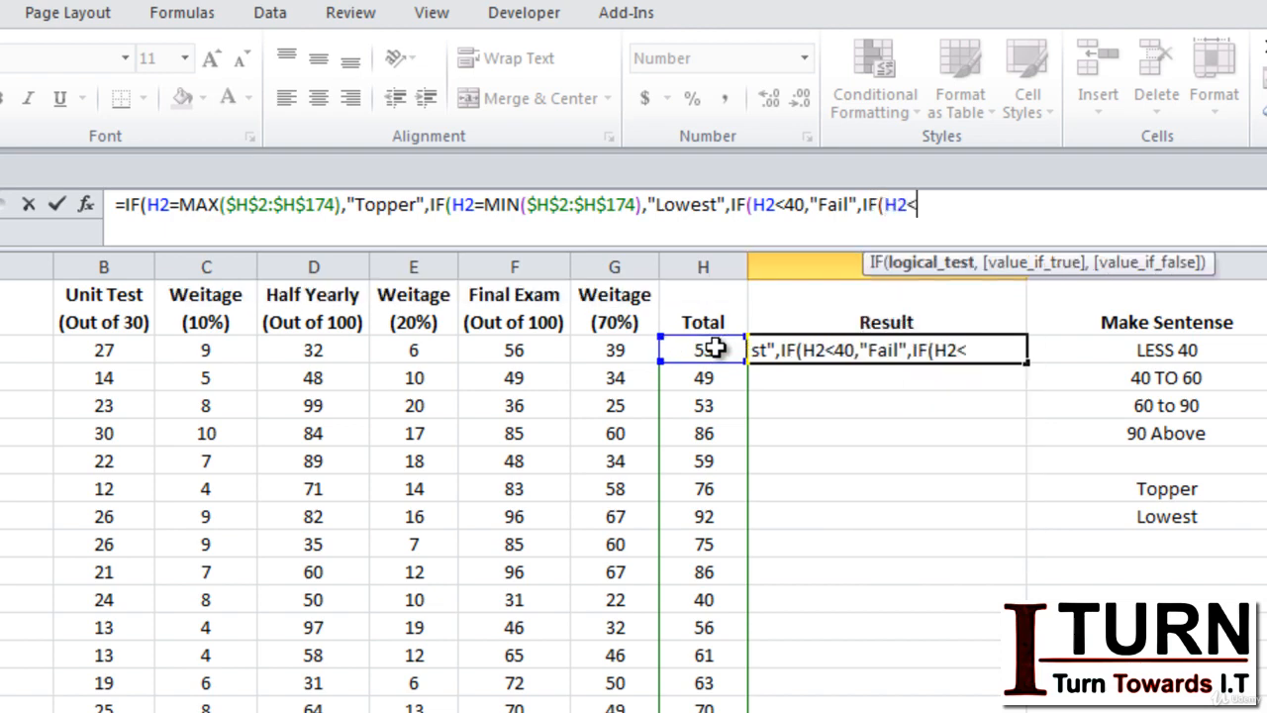
type("60,\"")
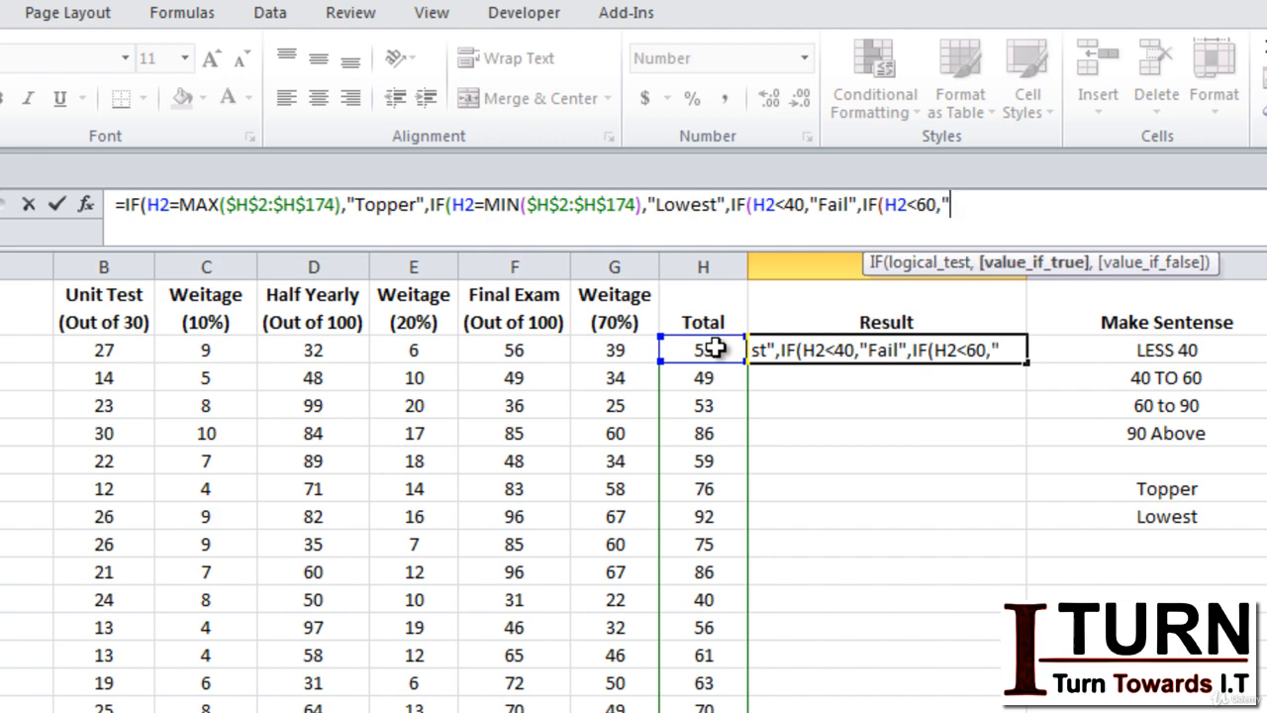
type("Compartment\"")
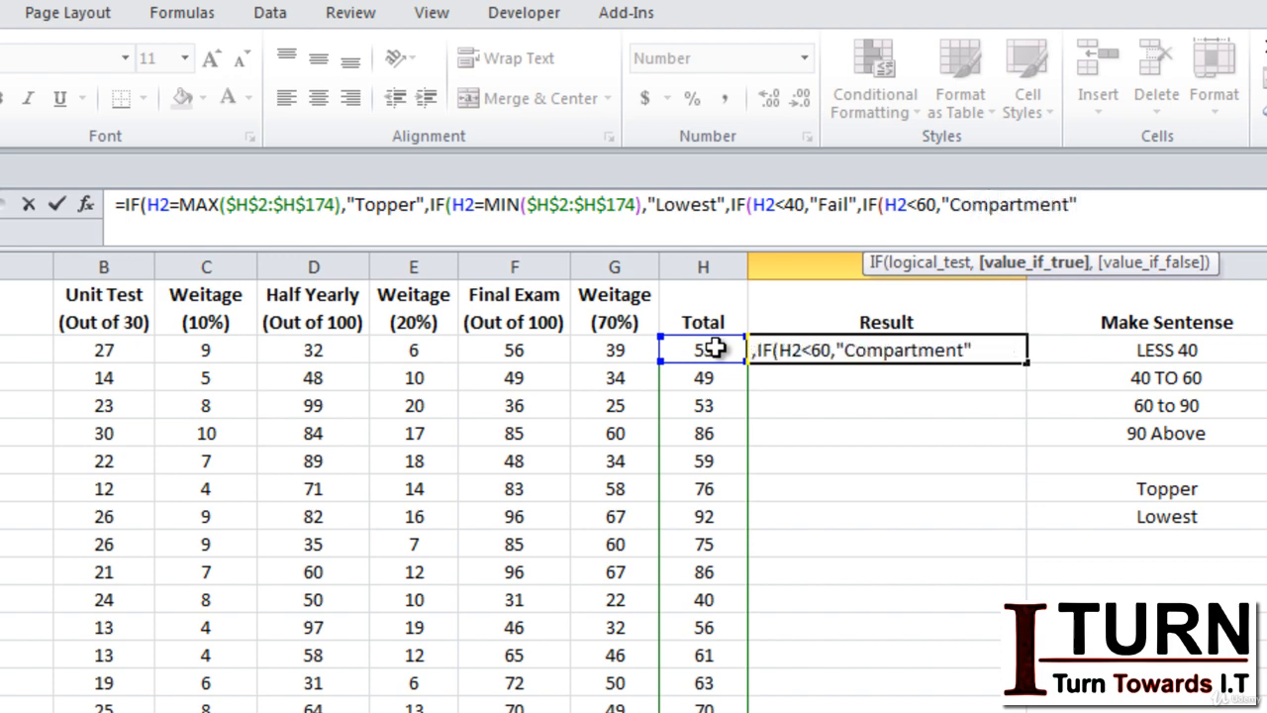
type(",")
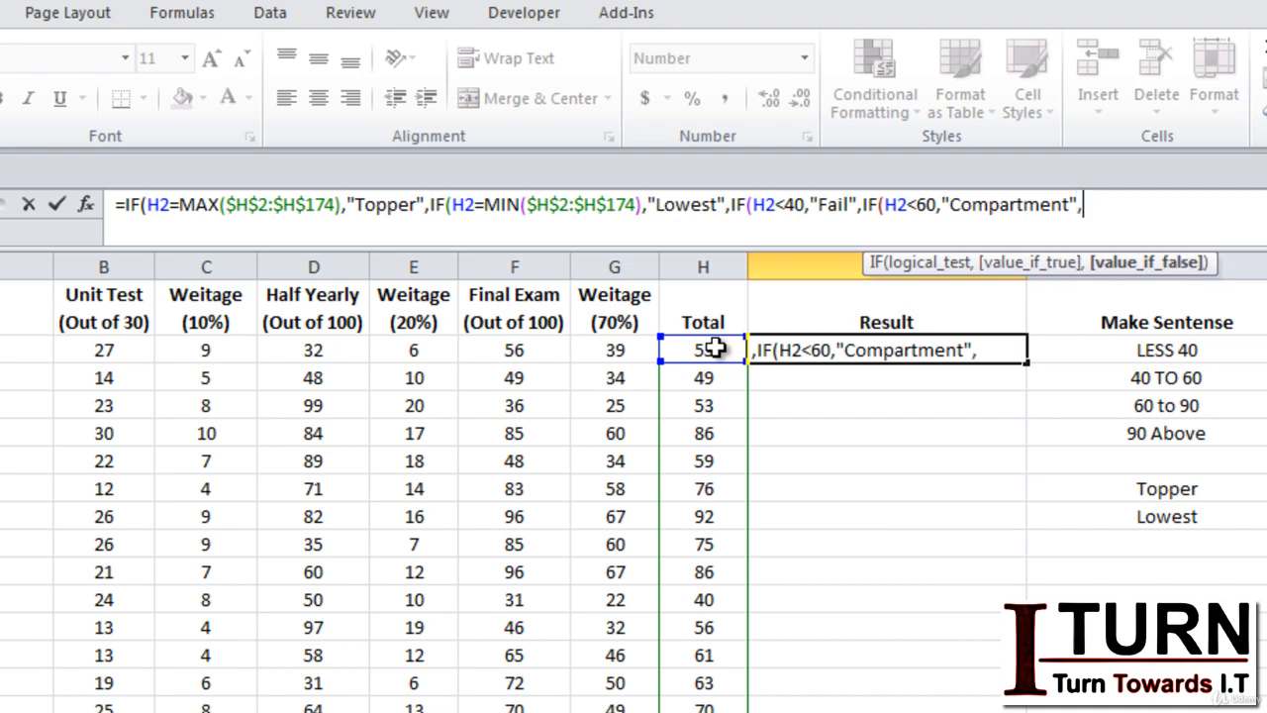
type("if")
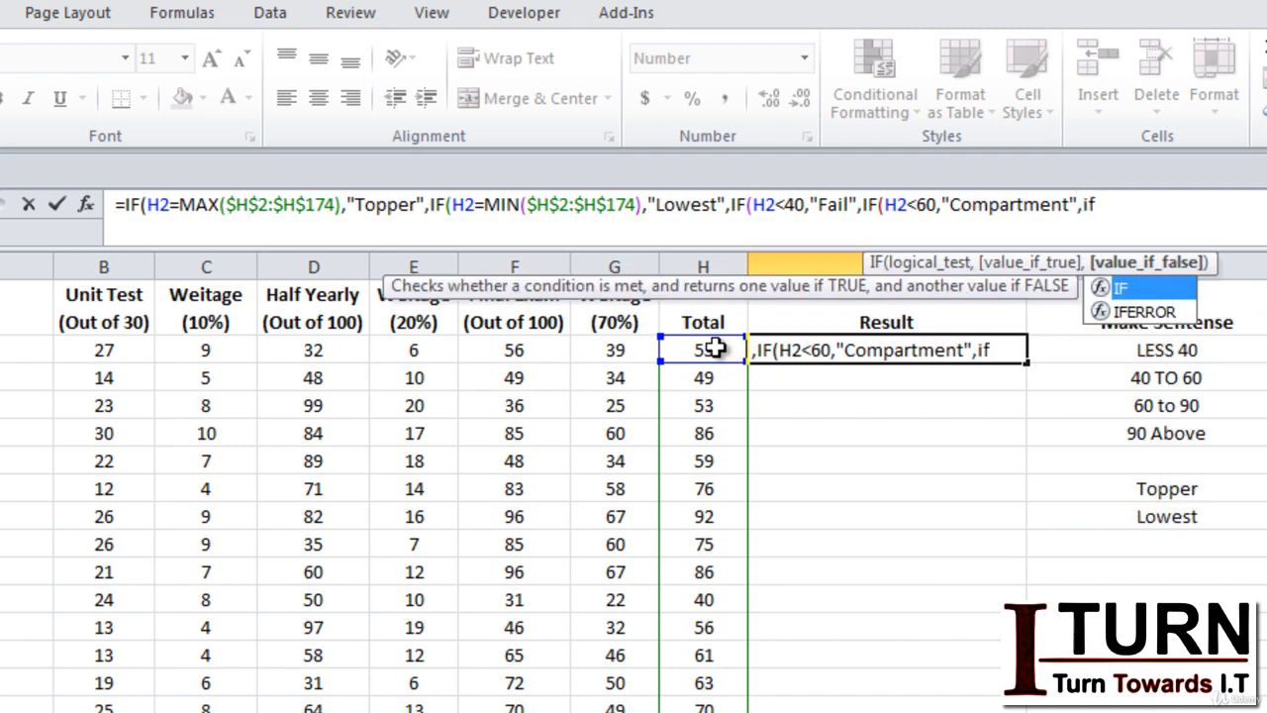
Add a further nested IF to the I2 formula that returns "Pass" when H2<90.
key("Tab")
left_click(715, 349)
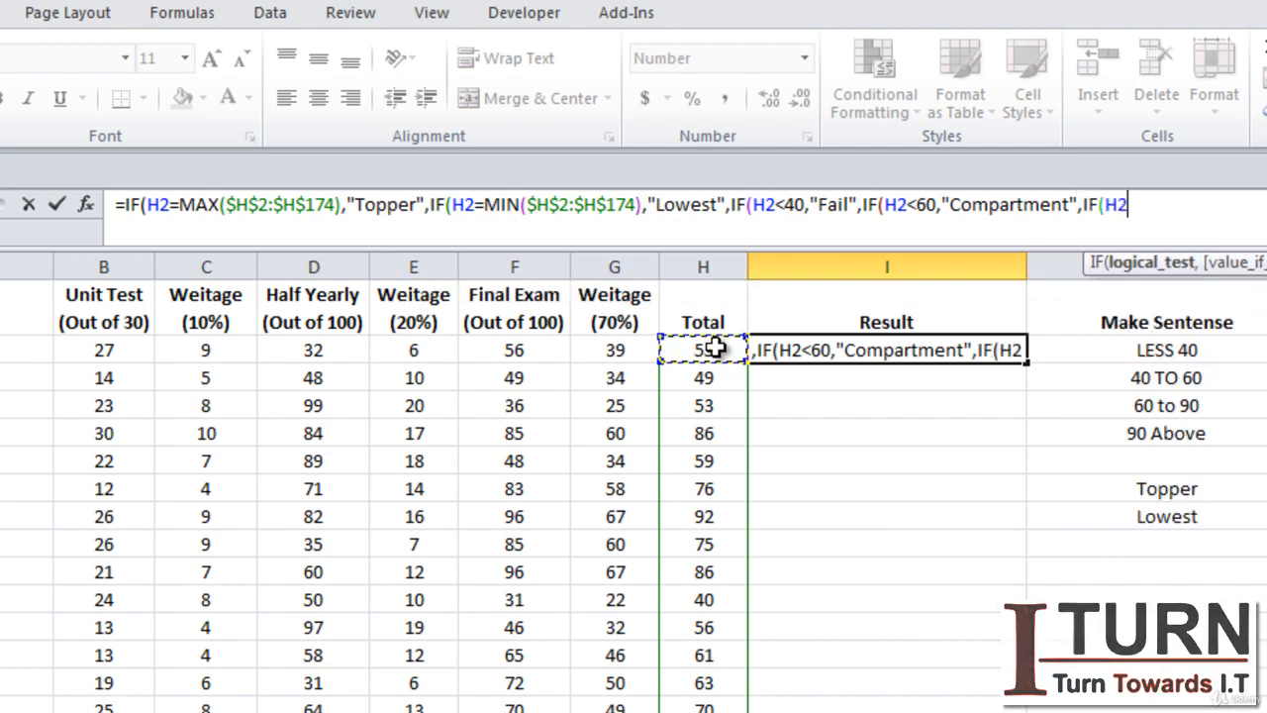
type("<")
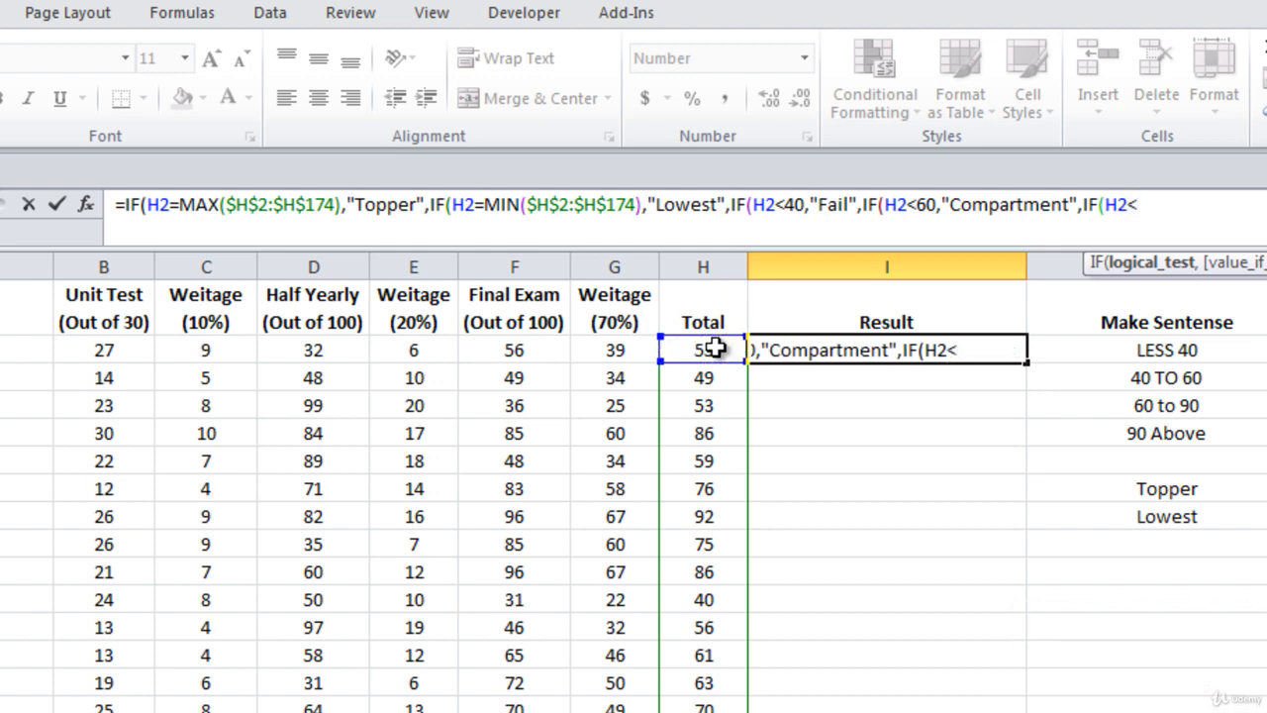
type("90,\"")
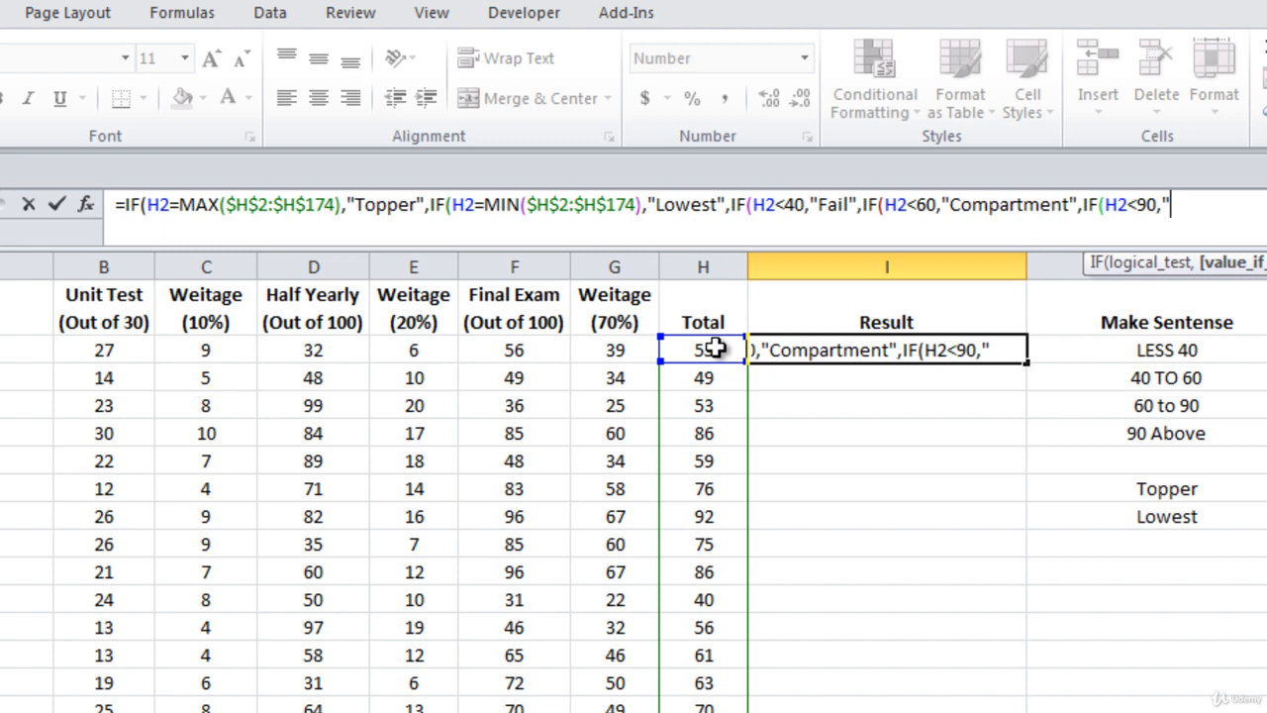
type("Pa")
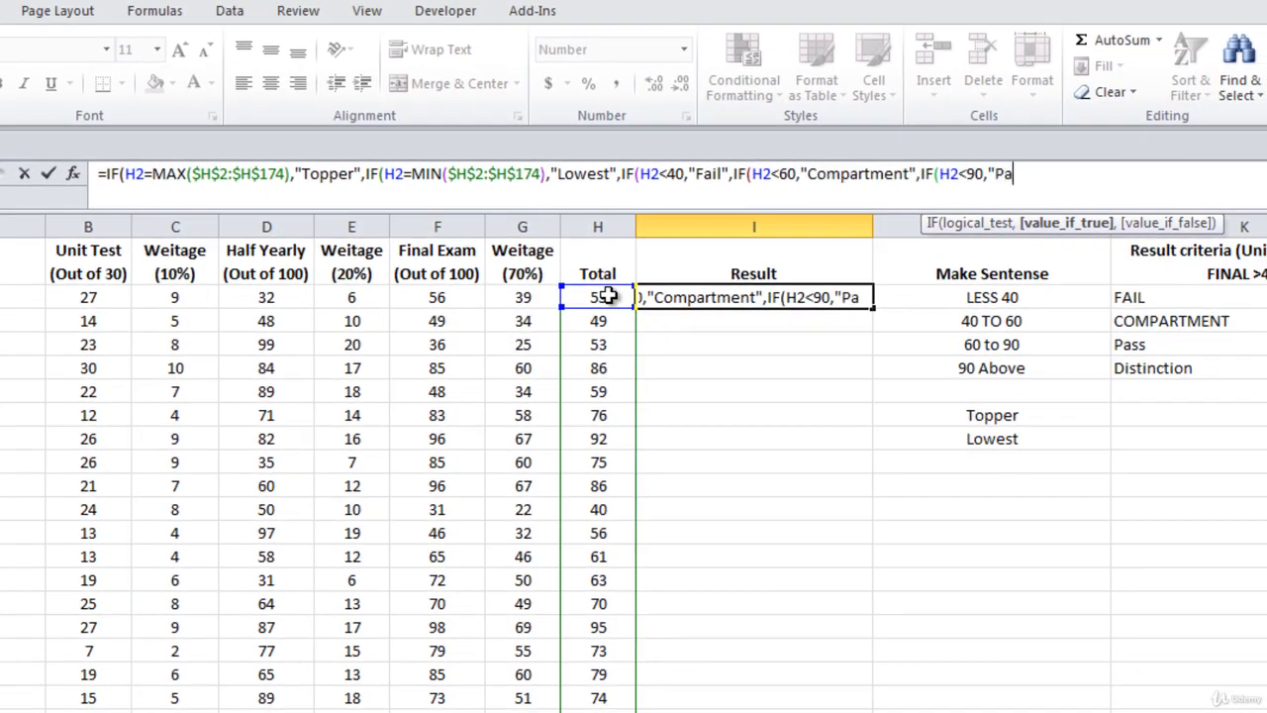
type("ss\",")
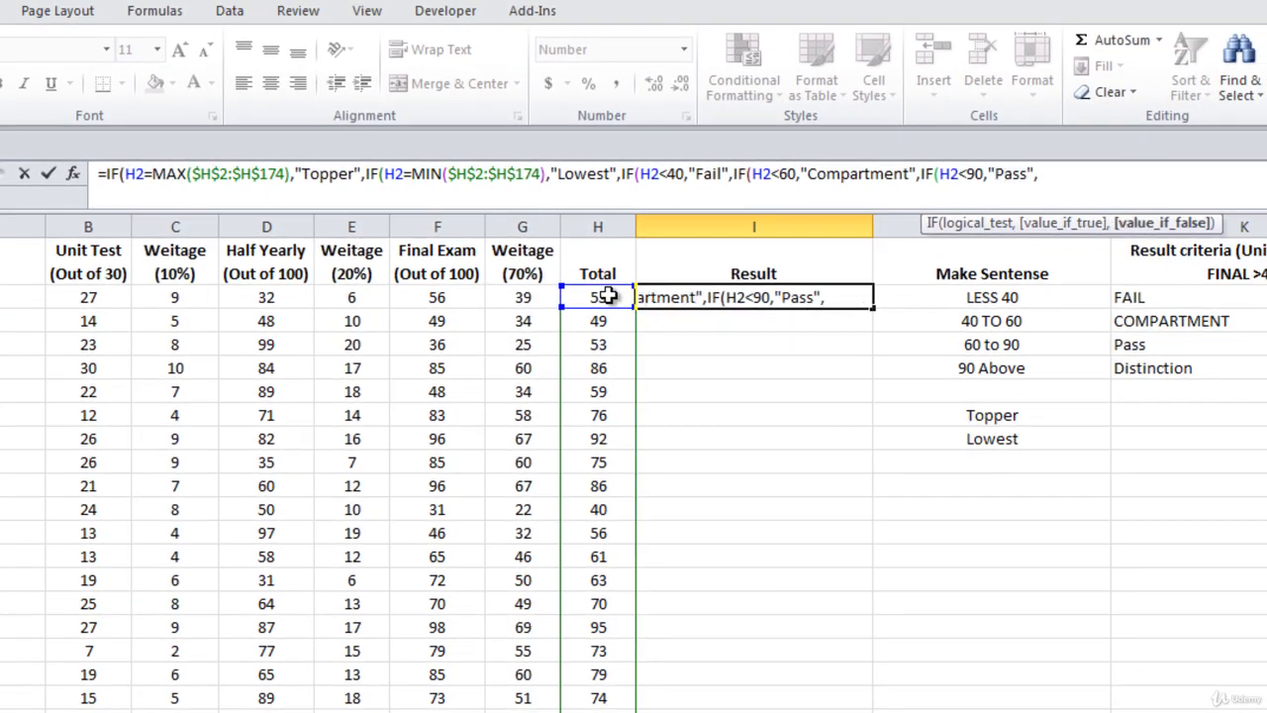
type("\"Distinct")
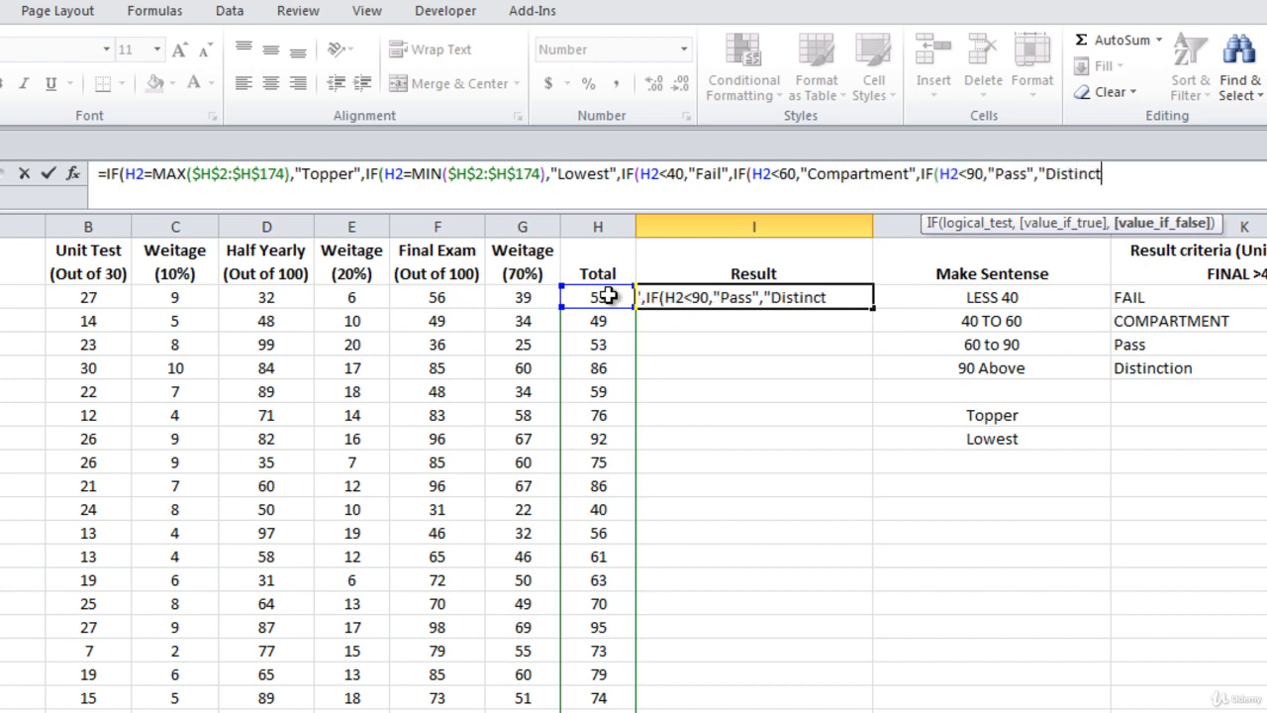
type("ion\"))))")
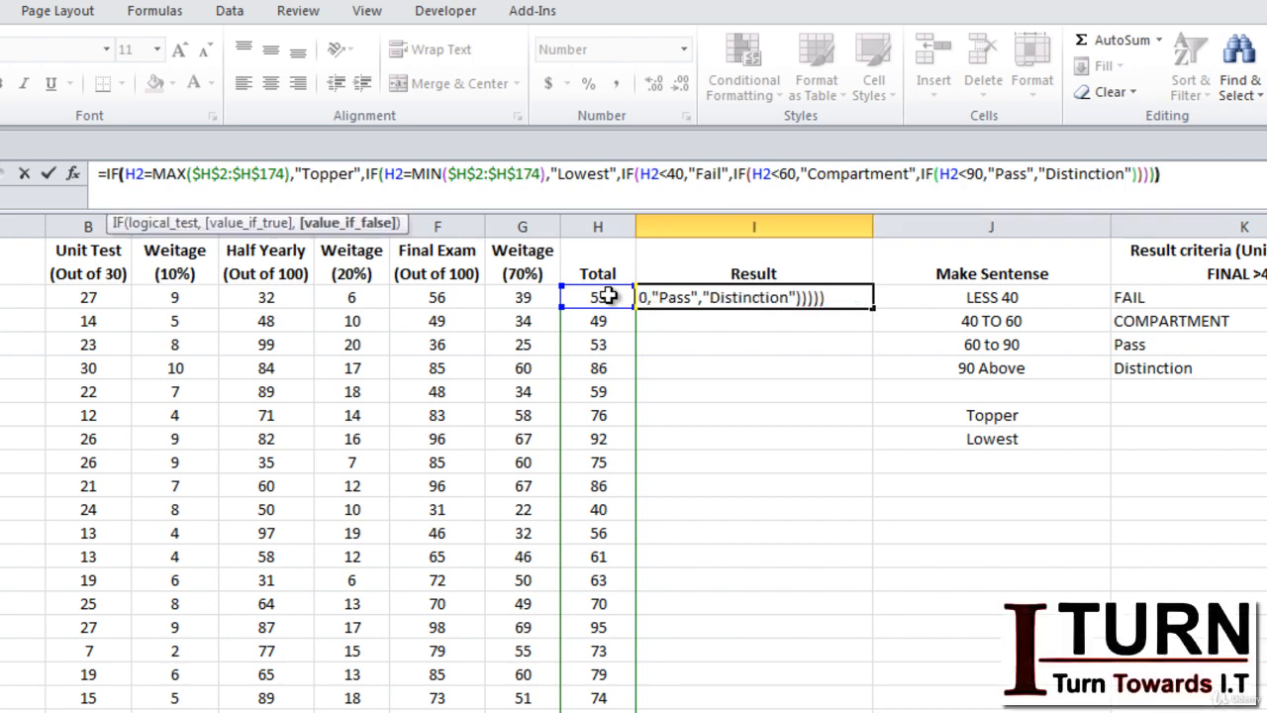
Complete the I2 formula with "Distinction" as the final fallback value, close all five IF functions and enter it.
key("Return")
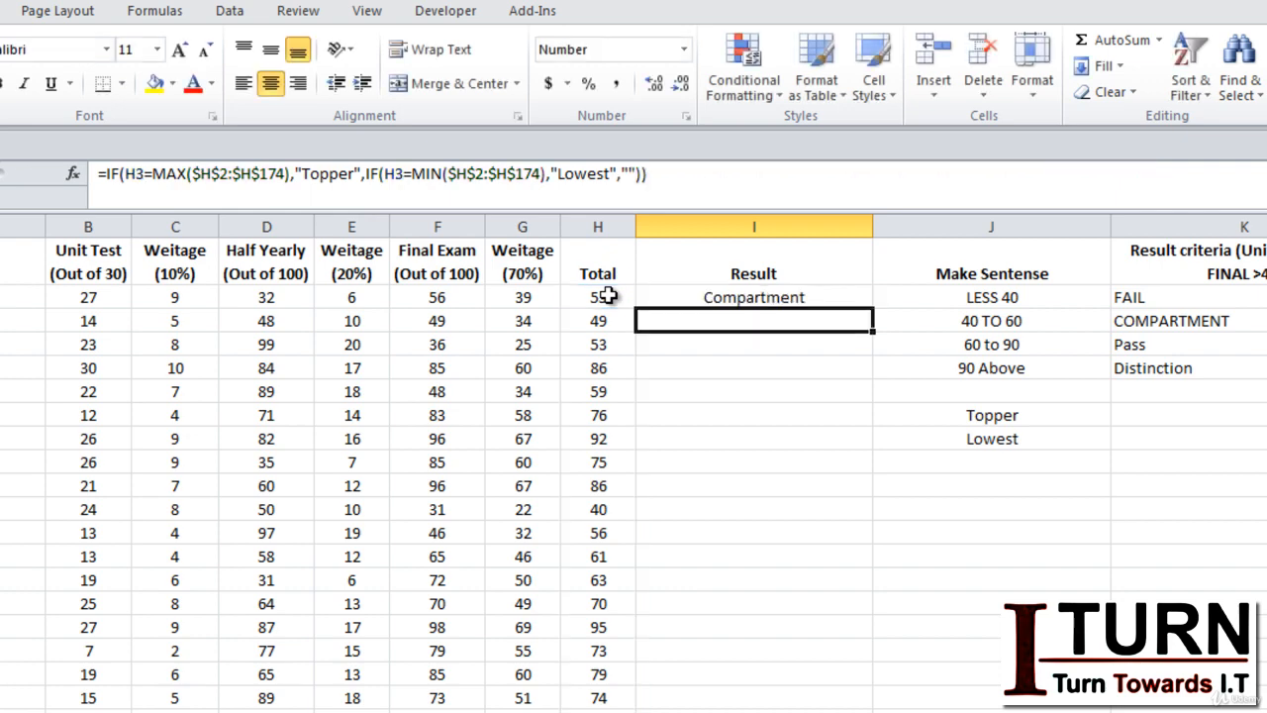
Fill the I2 formula down the whole Result column and review the grades in the rows below.
left_click(852, 299)
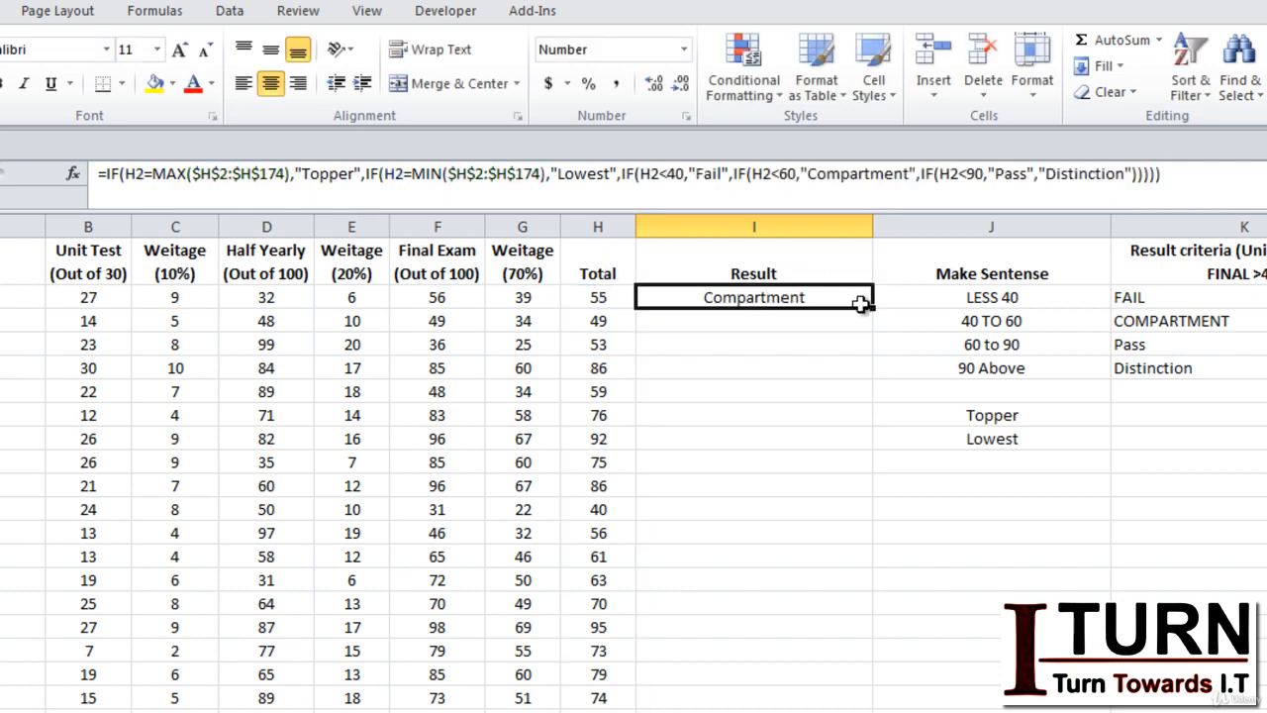
double_click(872, 308)
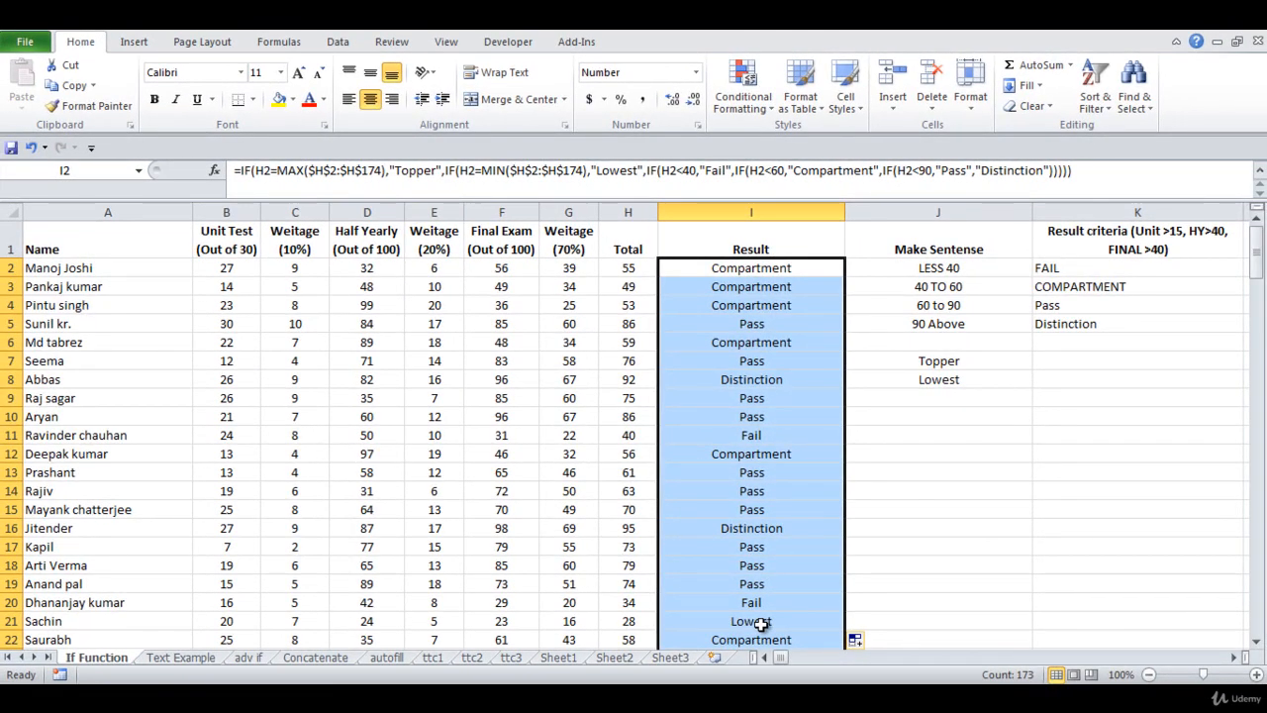
key("Down")
key("Down")
key("Down")
key("Down")
key("Down")
key("Down")
key("Down")
key("Down")
key("Down")
key("Down")
key("Down")
key("Down")
key("Down")
key("Down")
key("Down")
key("Down")
key("Down")
key("Down")
key("Down")
key("Down")
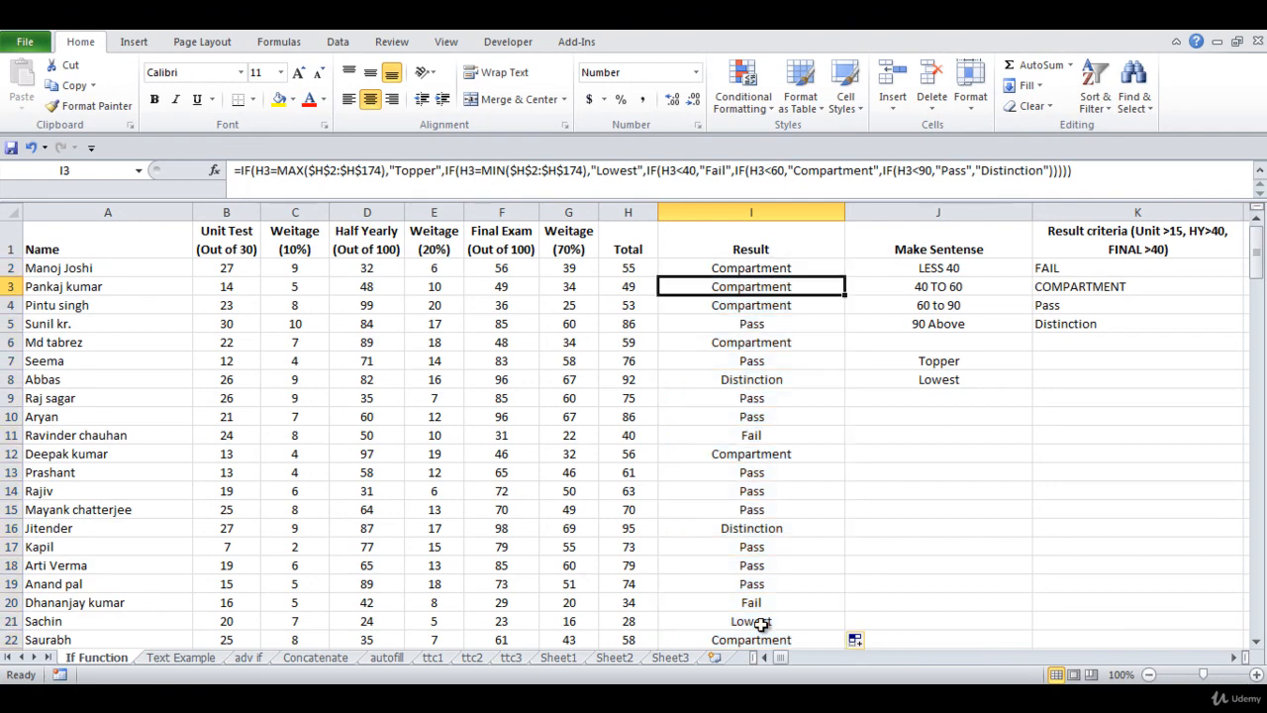
key("Up")
key("Up")
key("Up")
key("Up")
key("Up")
key("Up")
key("Up")
key("Up")
key("Up")
key("Up")
key("Up")
key("Up")
key("Up")
key("Up")
key("Up")
key("Up")
key("Up")
key("Up")
key("Up")
key("Up")
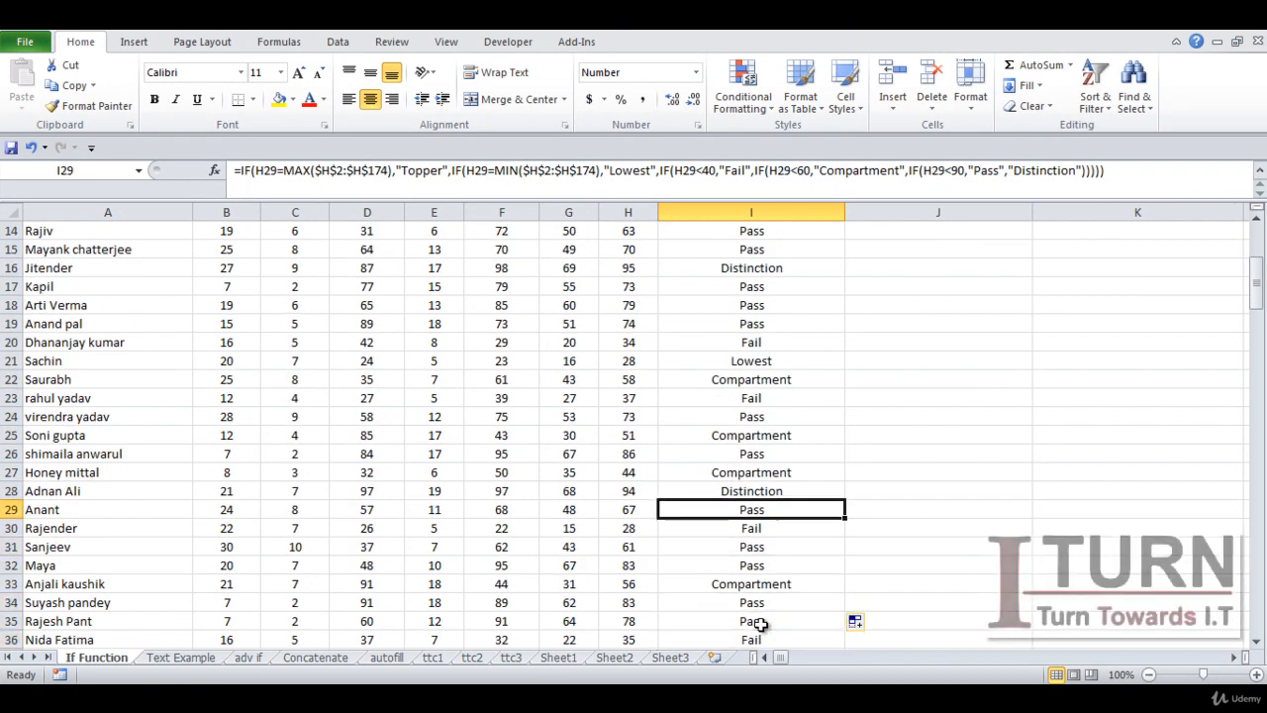
key("Down")
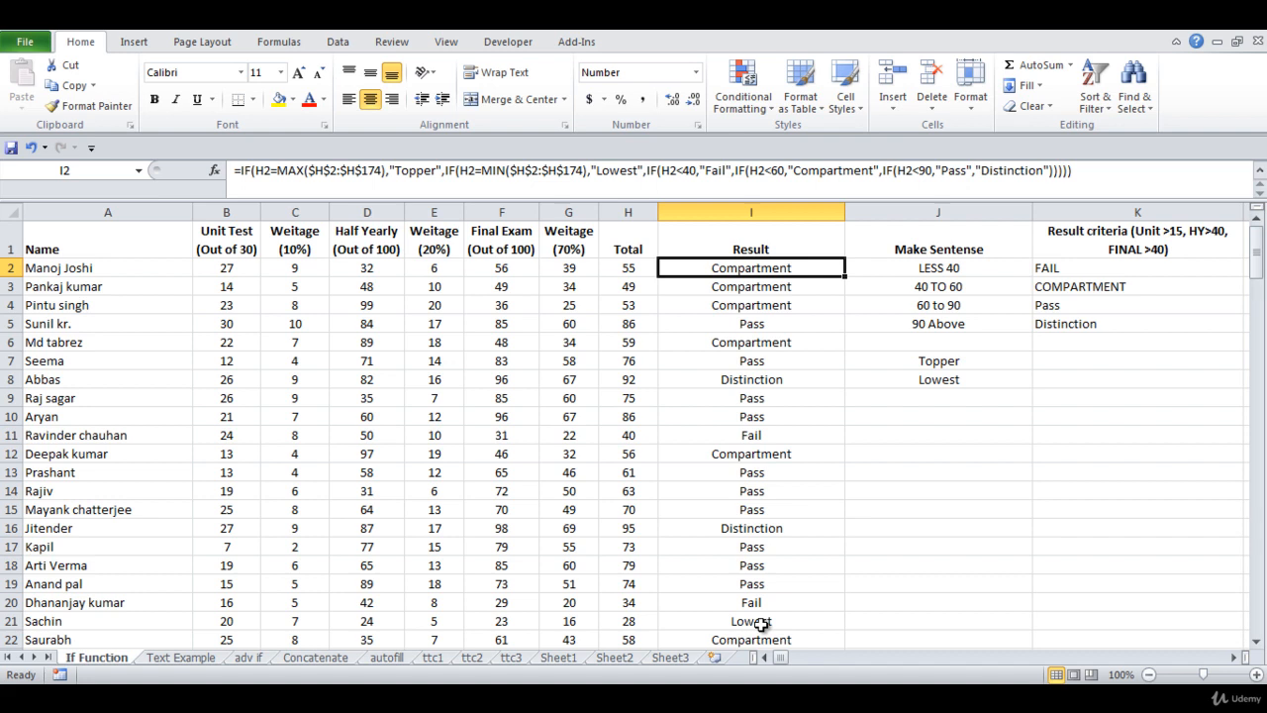
Clear the grading criteria notes from cells J2:K10.
left_click(990, 421)
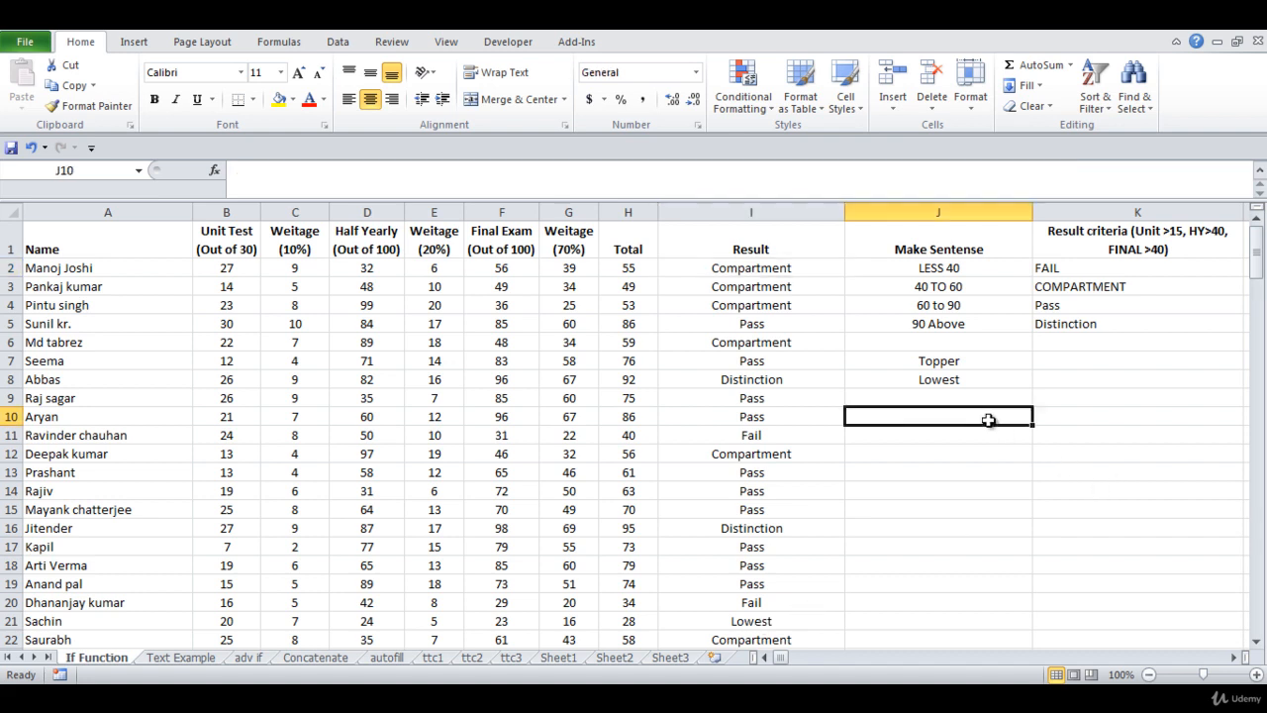
left_click_drag(934, 265, 1112, 410)
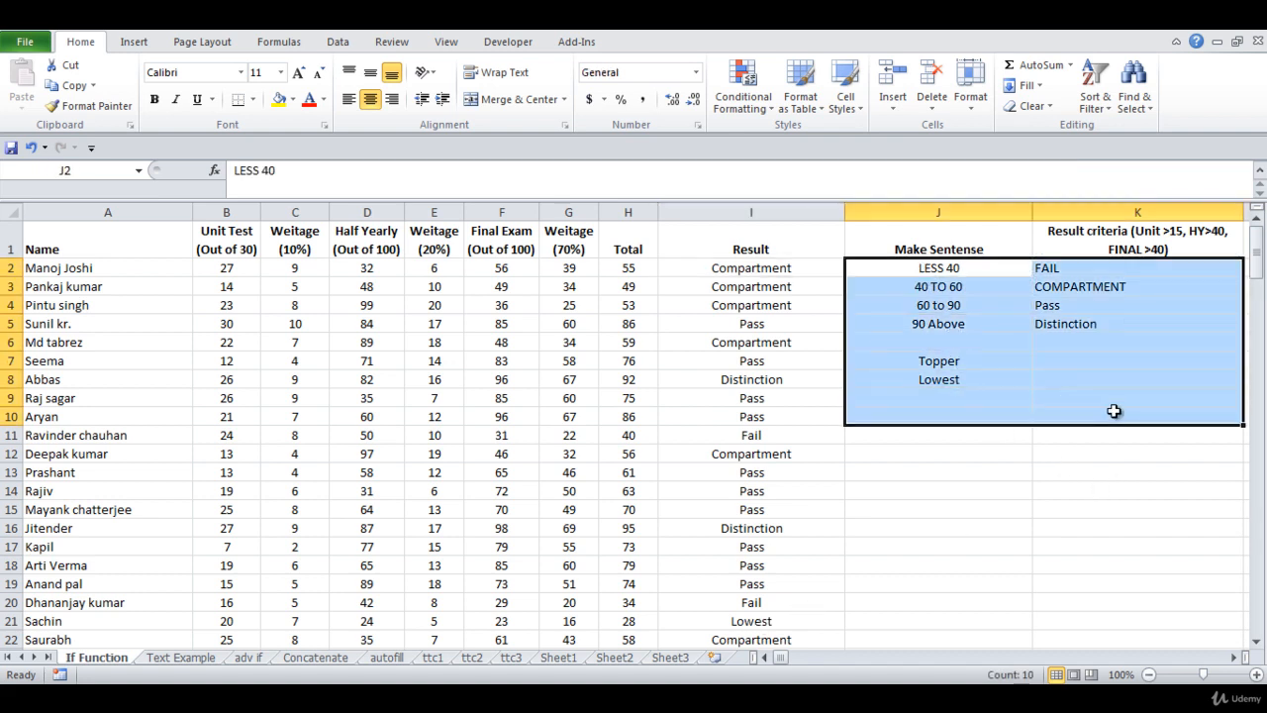
key("Delete")
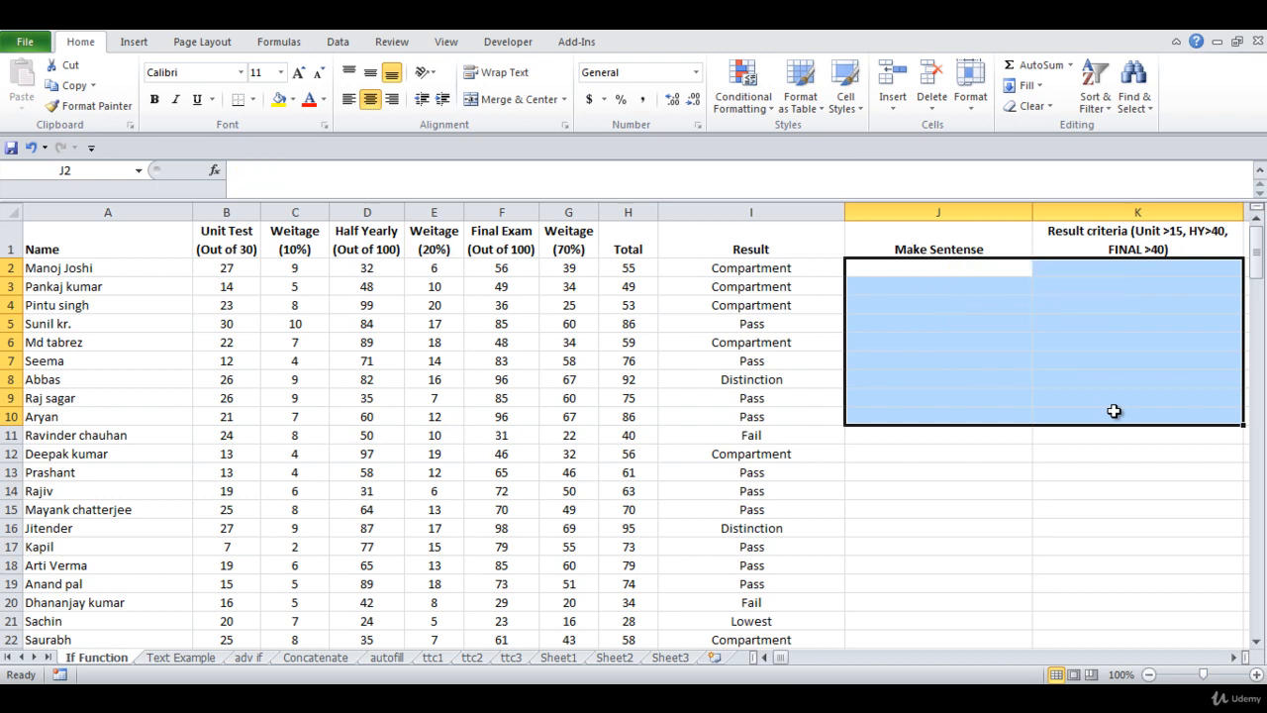
Widen column J and enter a sentence in J2 made of the row's student name followed by "is Passed".
left_click(933, 268)
left_click_drag(1032, 212, 1204, 218)
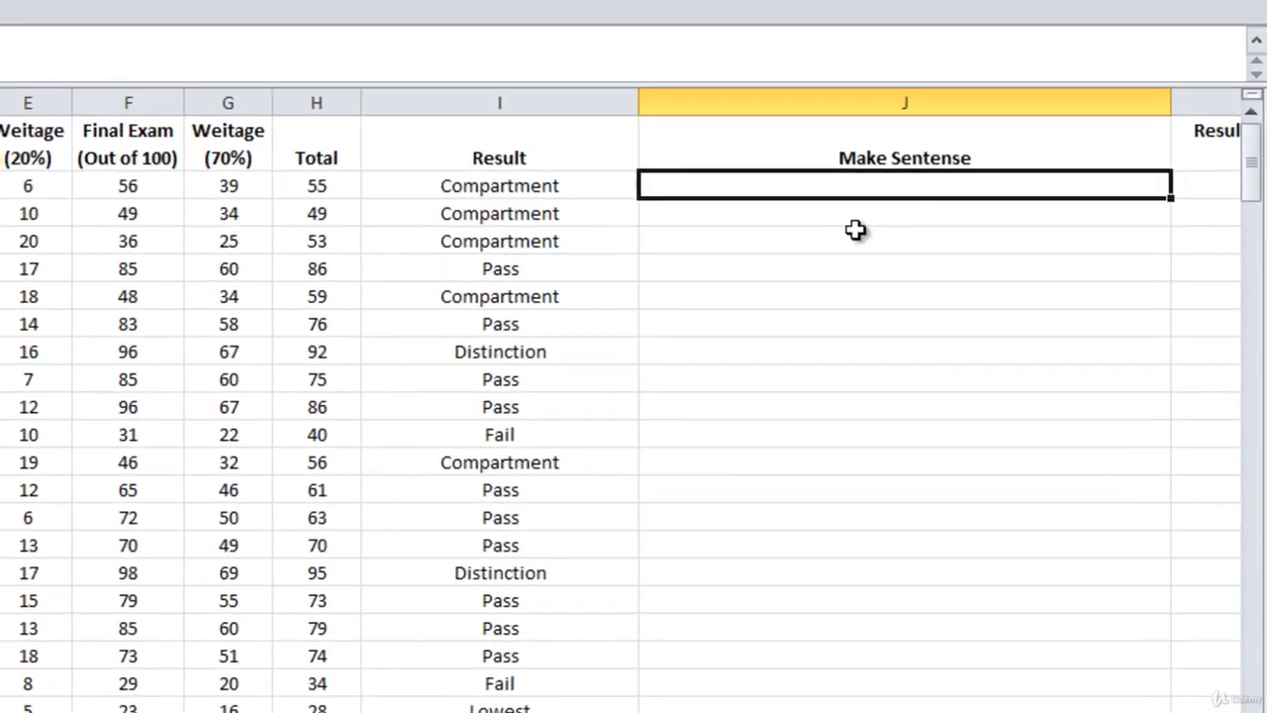
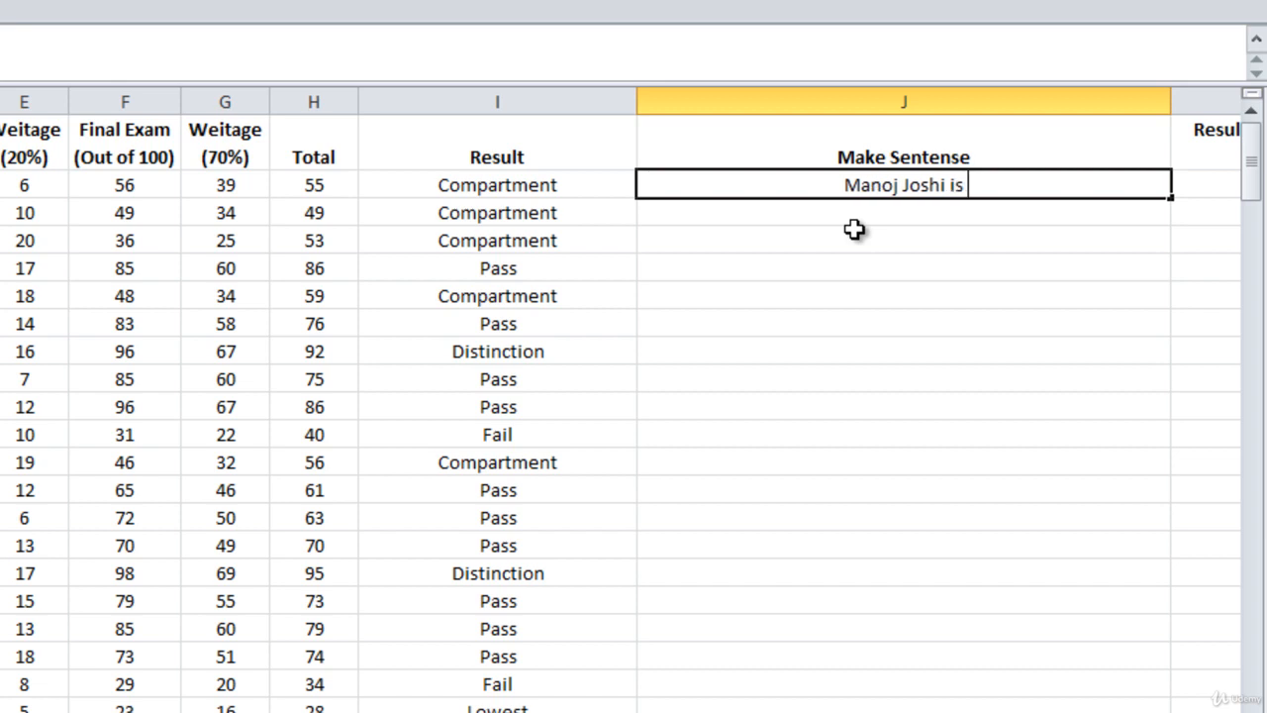
type("Passed")
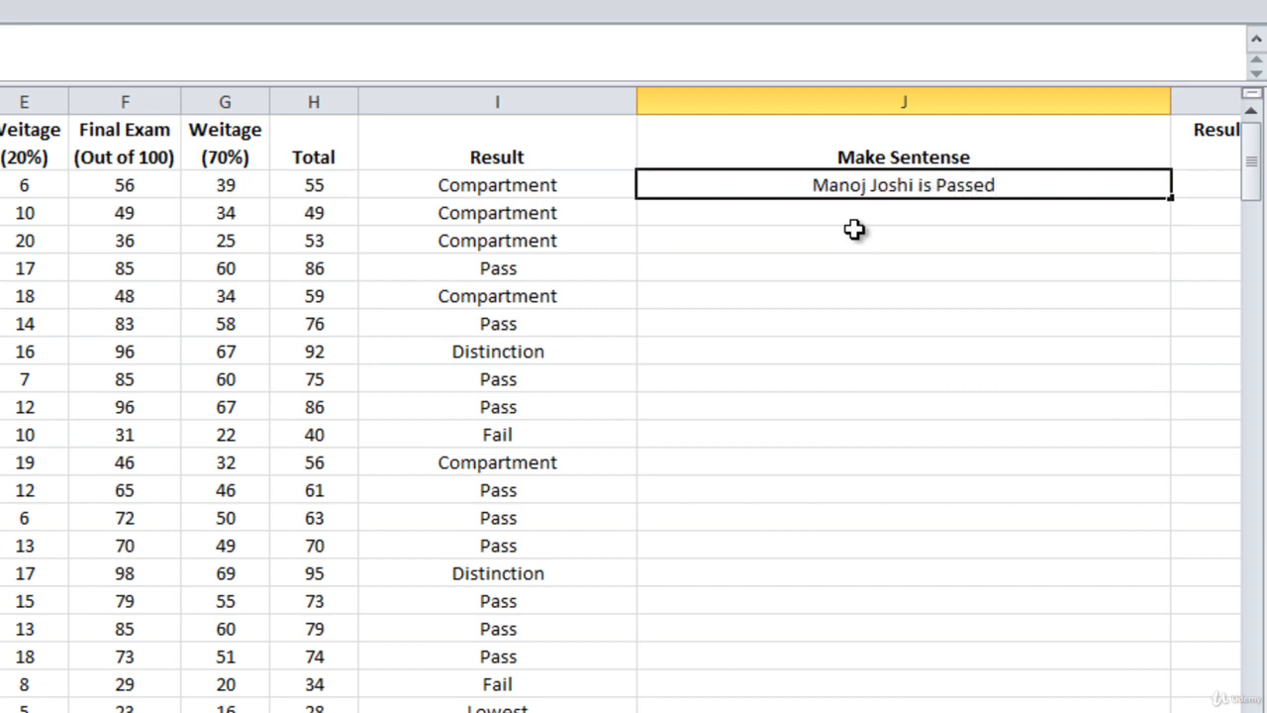
left_click(897, 237)
Replace the word "is" with "has" in the J2 sentence.
double_click(931, 188)
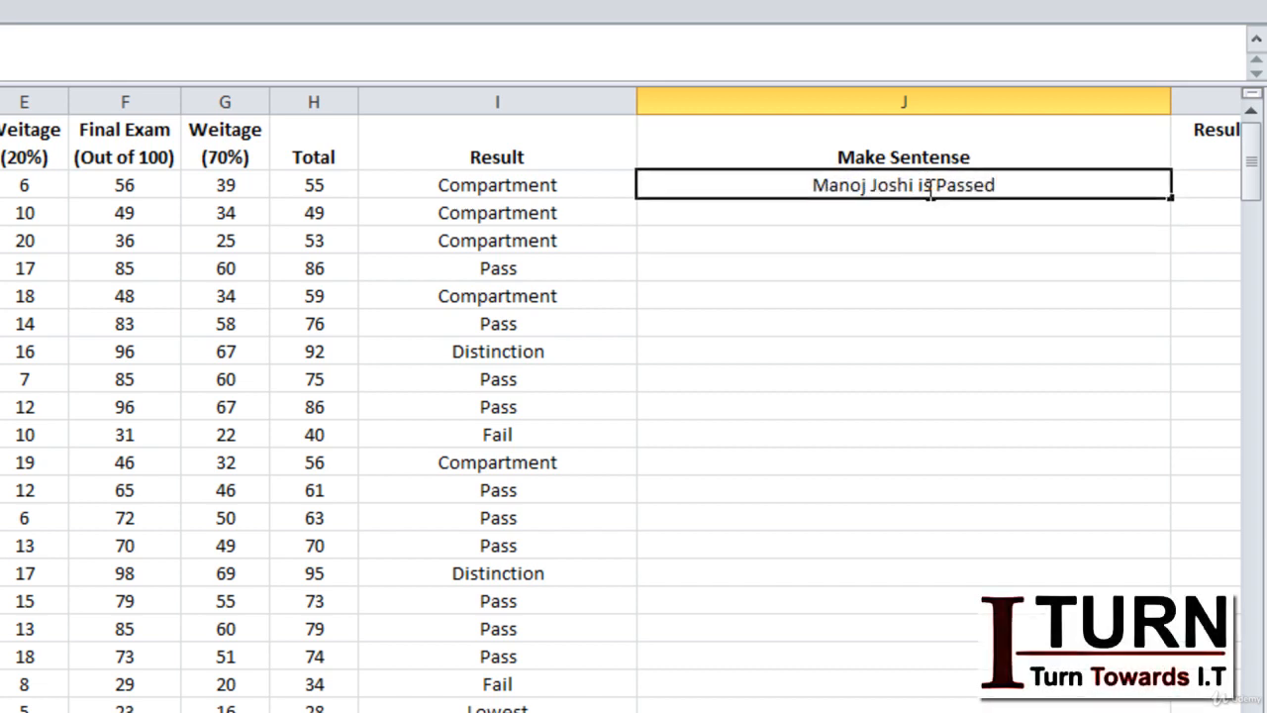
key("Delete")
key("Delete")
key("BackSpace")
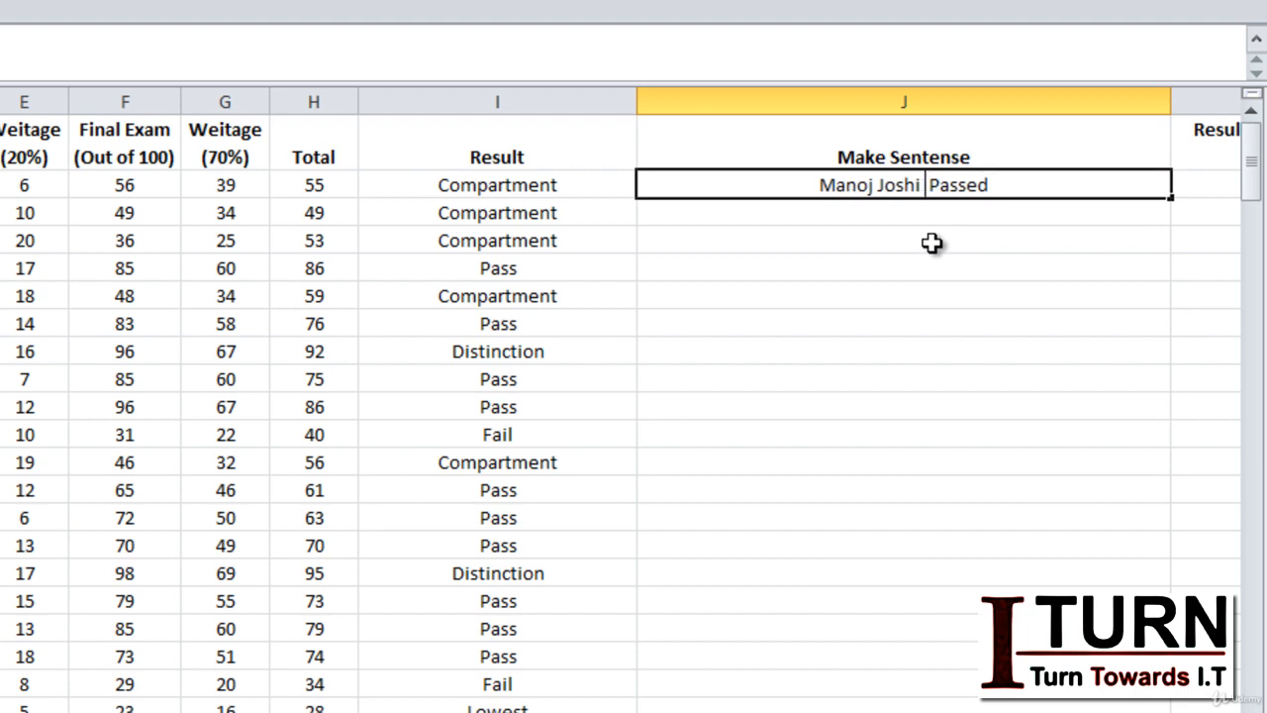
type("has")
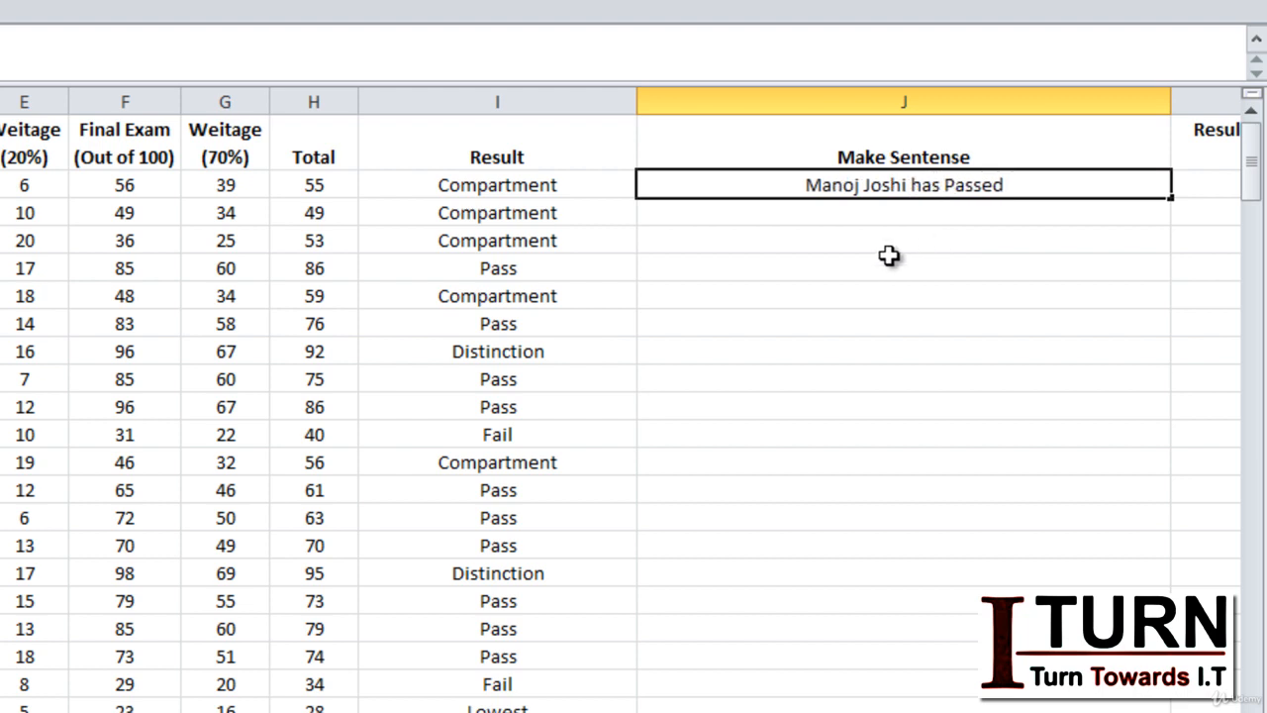
left_click(884, 260)
Copy the J2 sentence into cells J3 and J5.
left_click(884, 187)
key("ctrl+c")
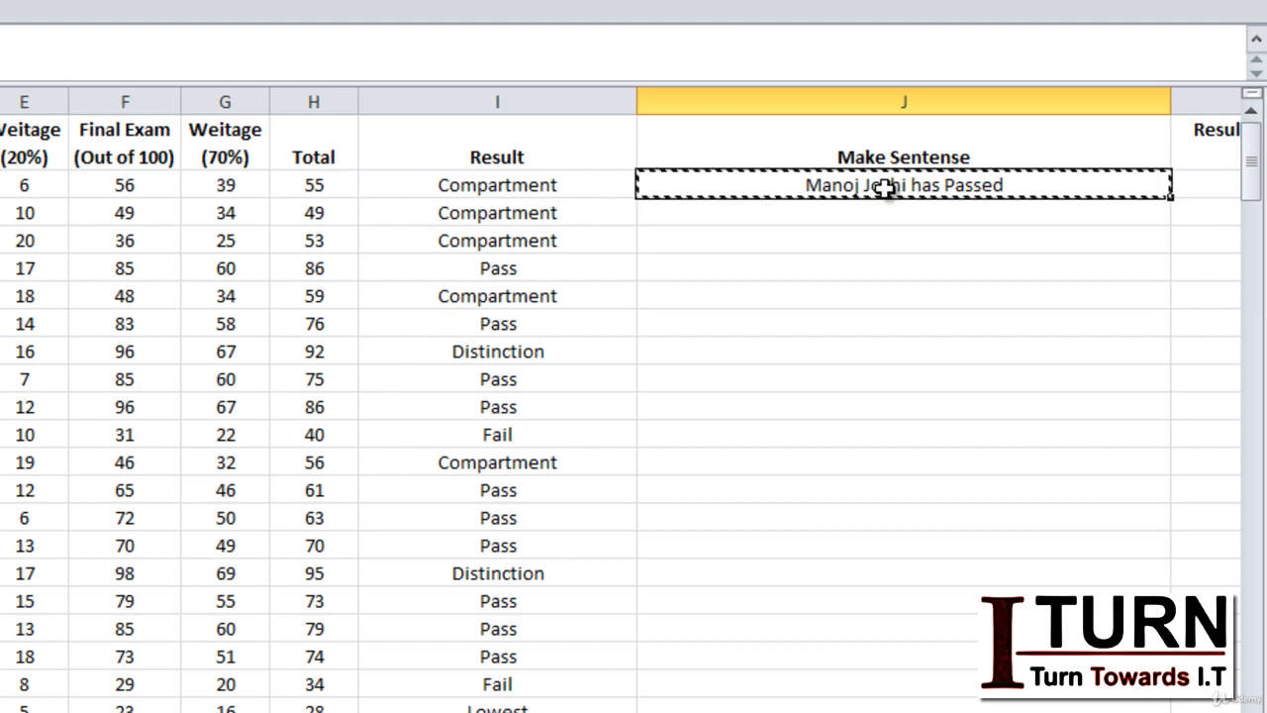
left_click(875, 215)
key("ctrl+v")
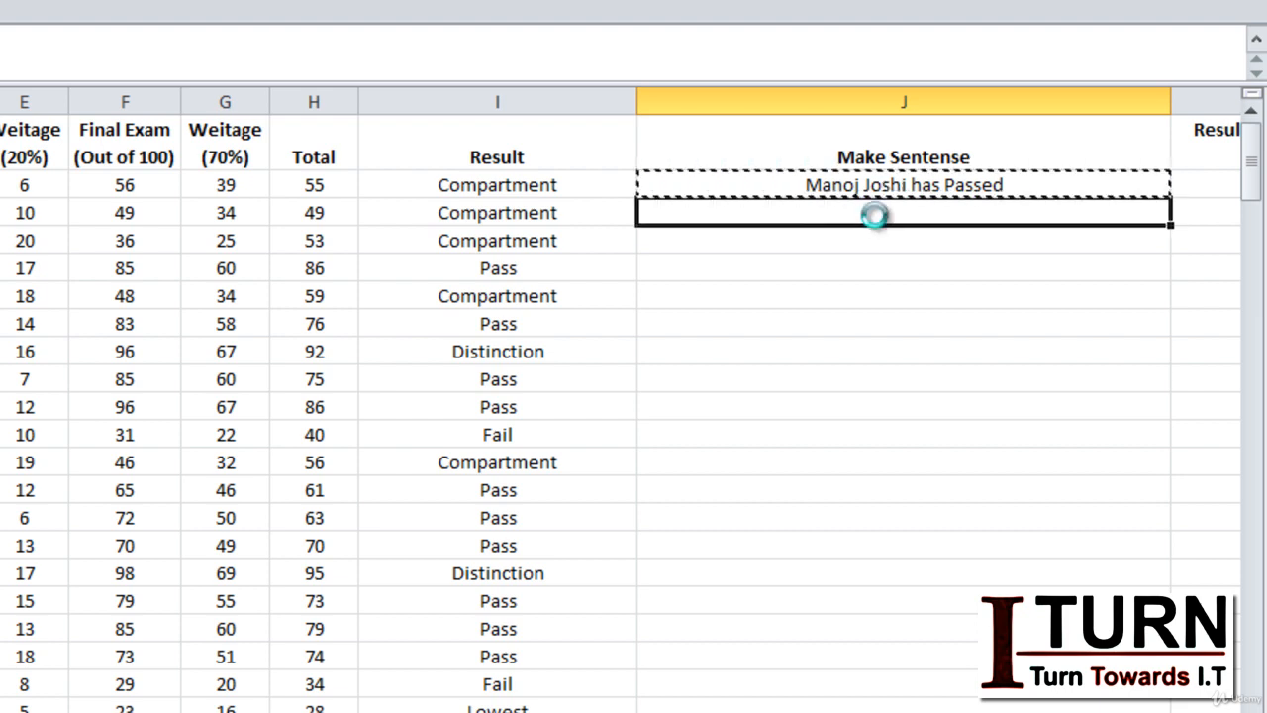
left_click(865, 263)
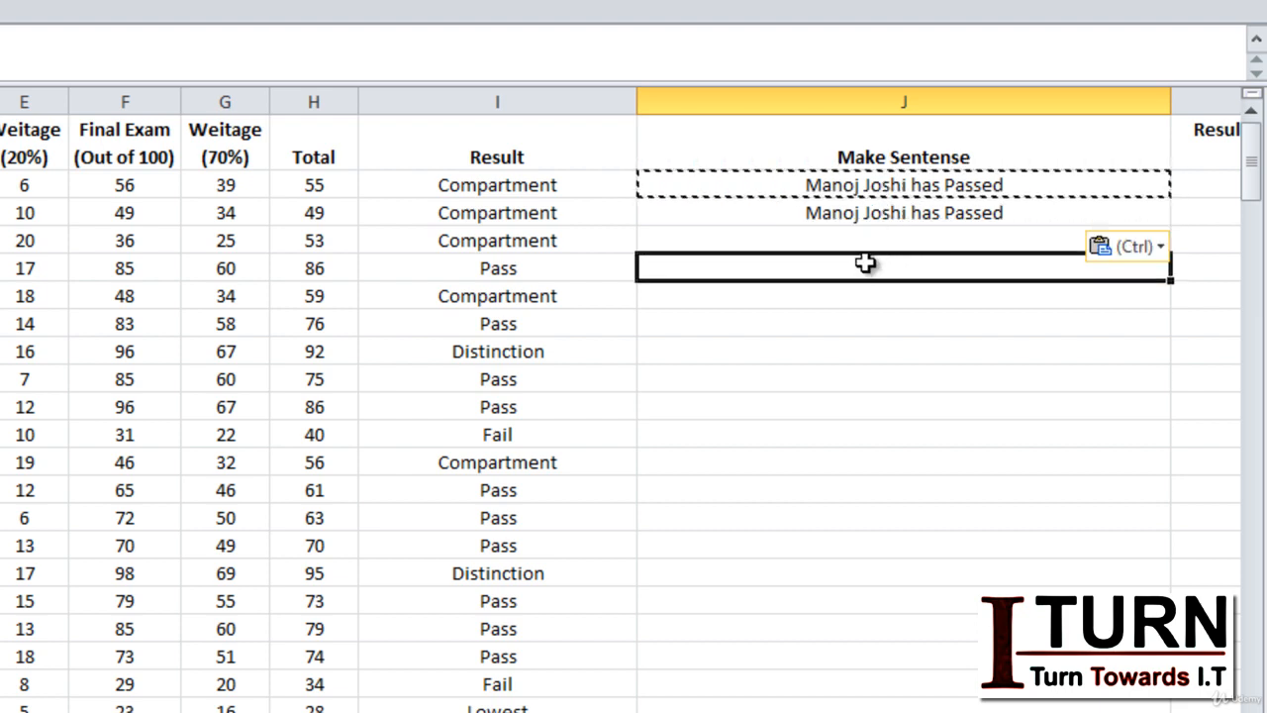
key("ctrl+v")
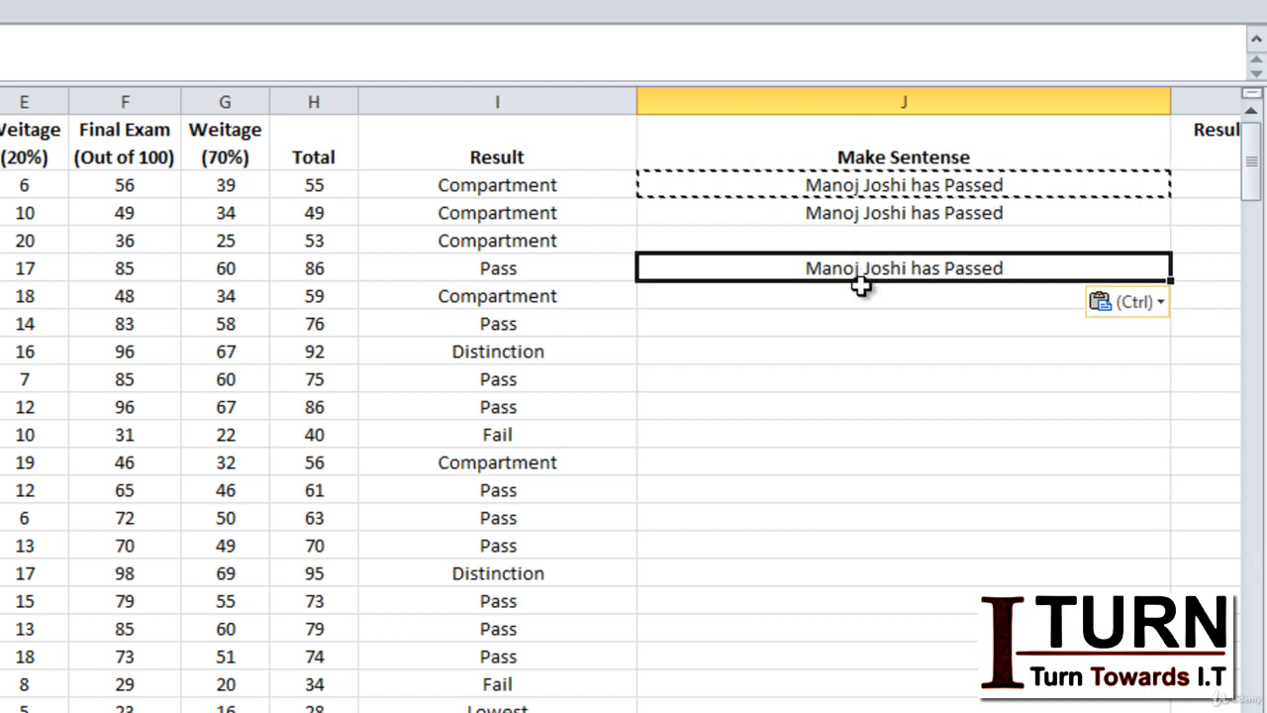
key("Escape")
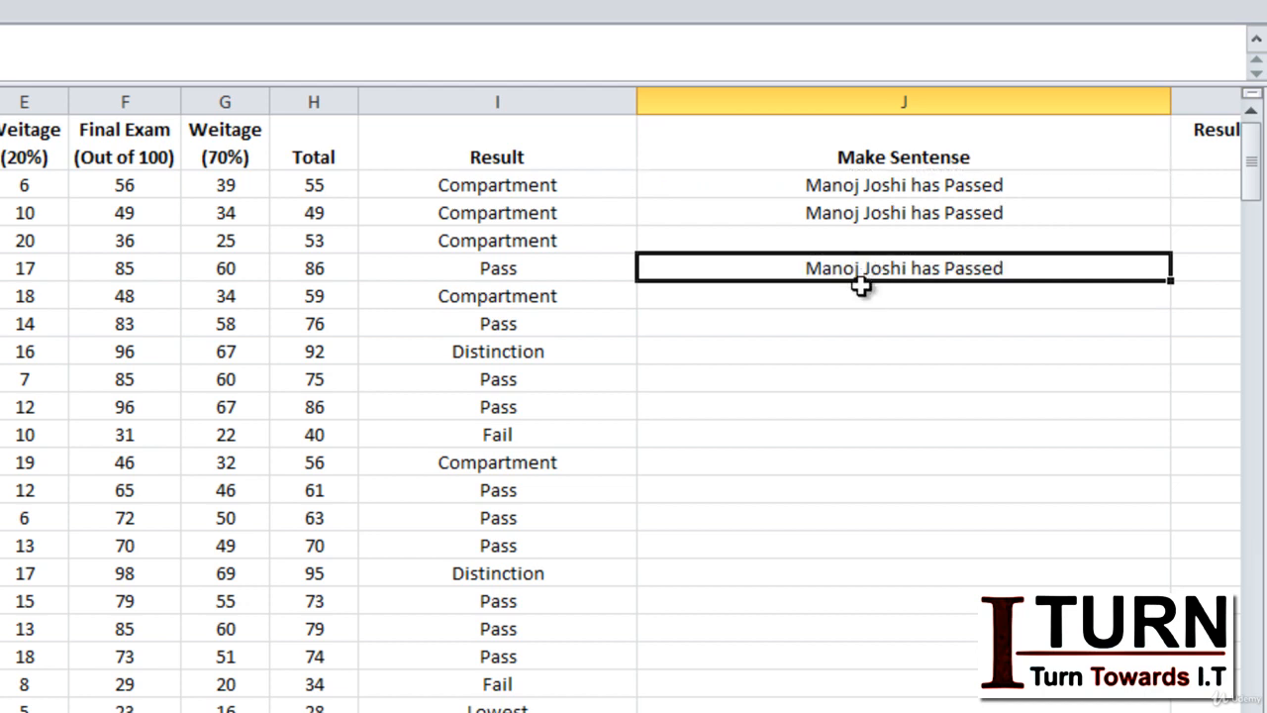
Replace "Passed" with "Failed" in the J3 sentence.
left_click(977, 218)
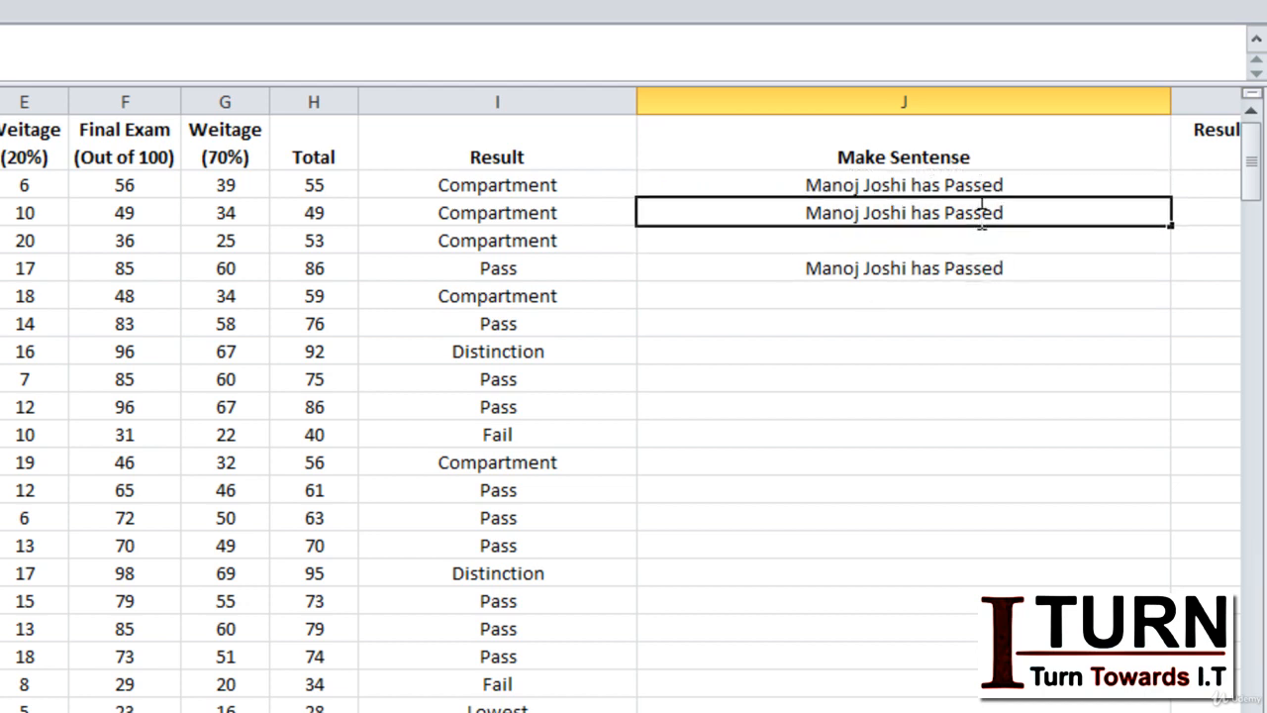
double_click(975, 214)
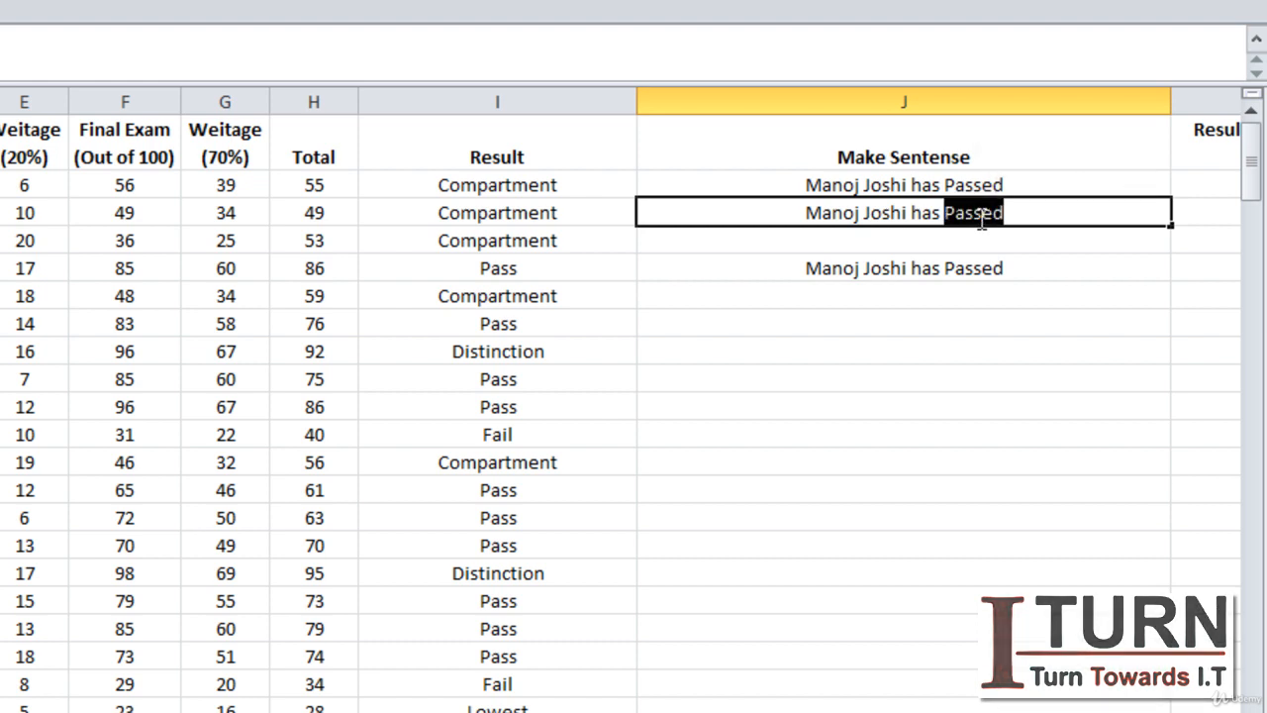
type("Failed")
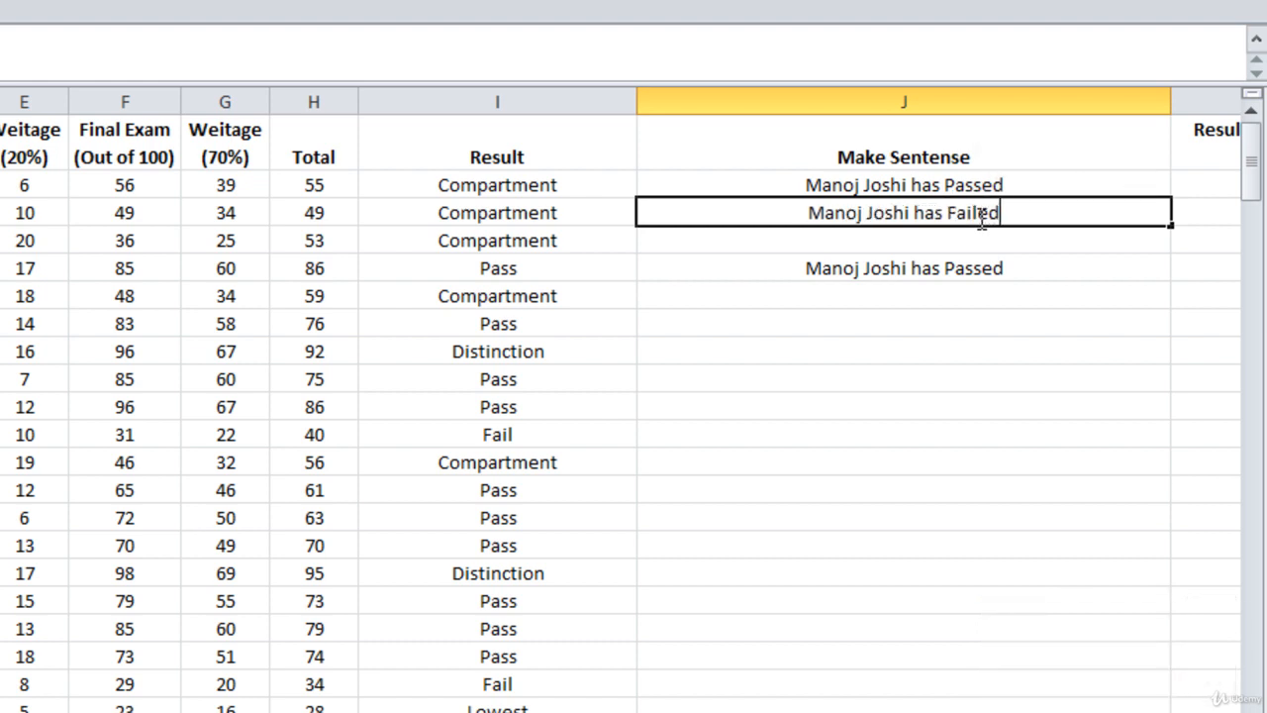
left_click(922, 332)
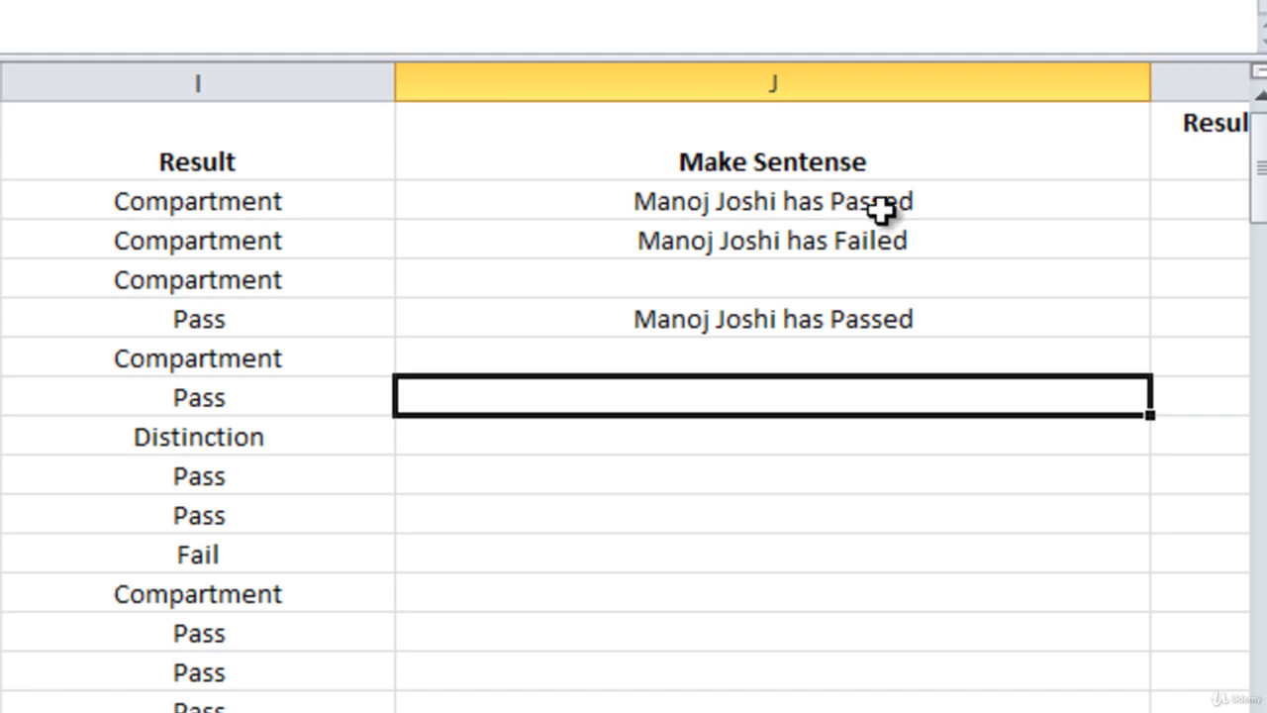
Change the ending of the J5 sentence from "has Passed" to "got Compartment".
double_click(830, 310)
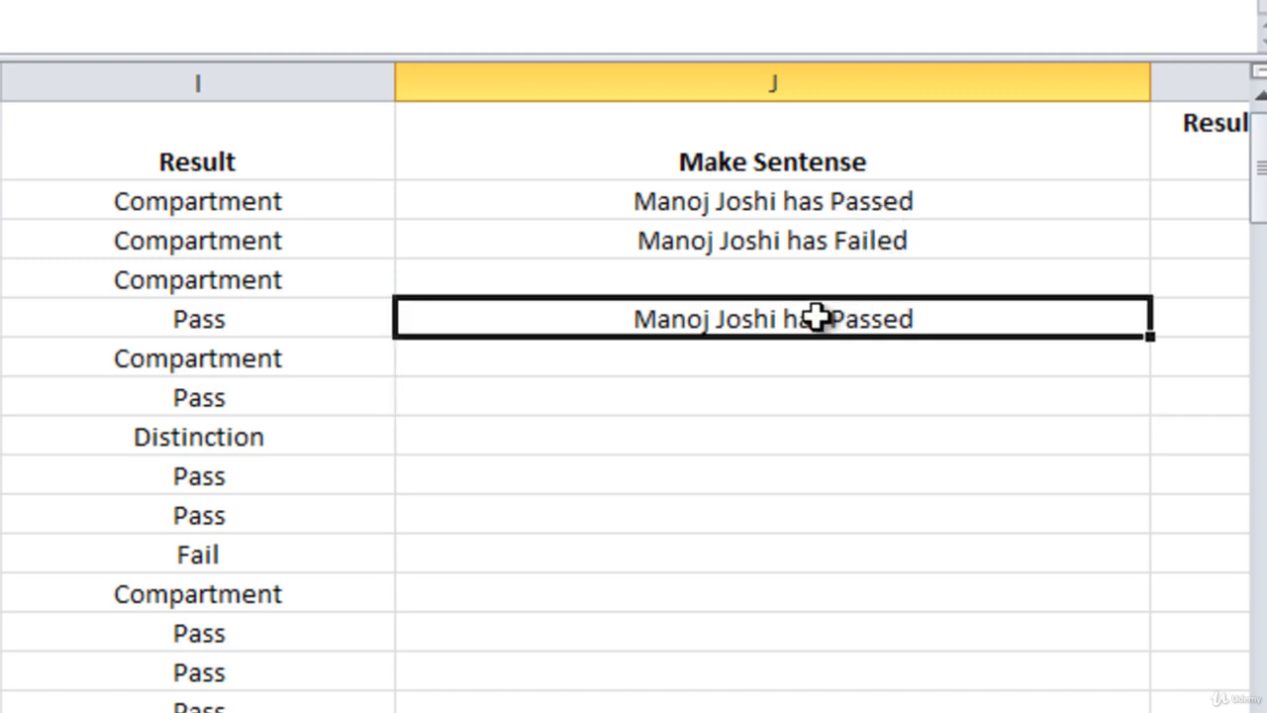
left_click_drag(922, 331, 789, 340)
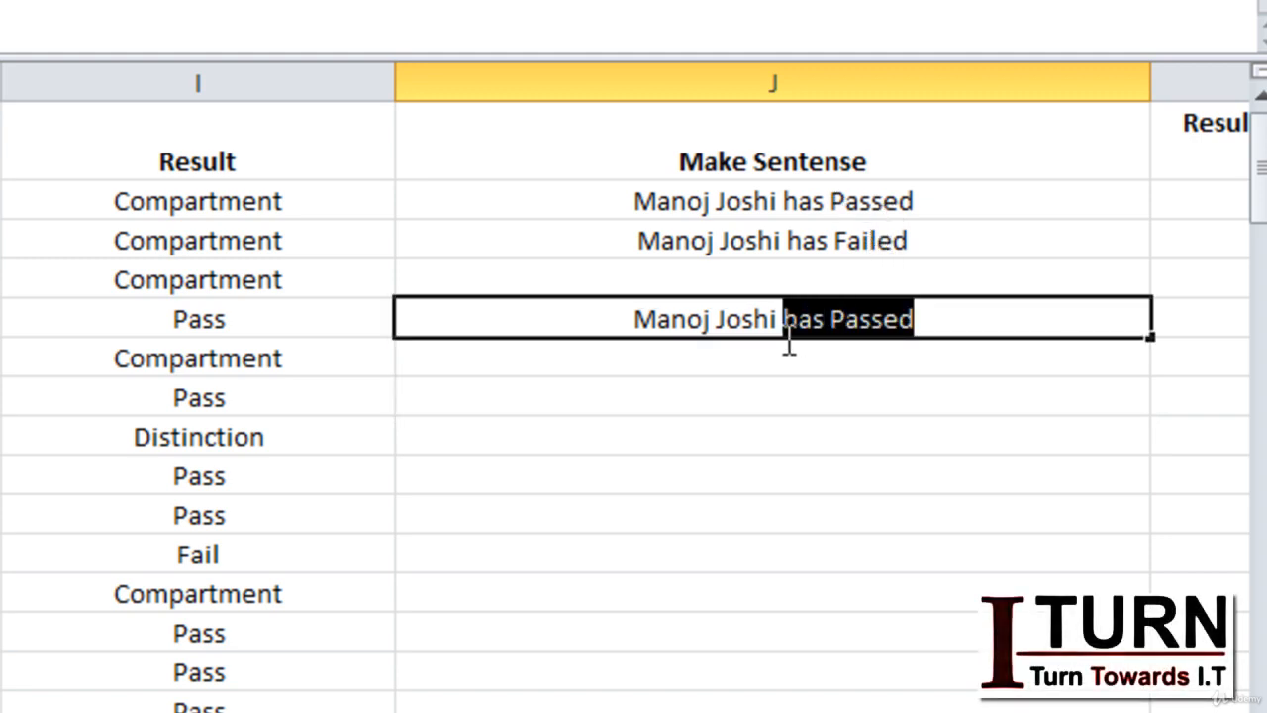
type("got ")
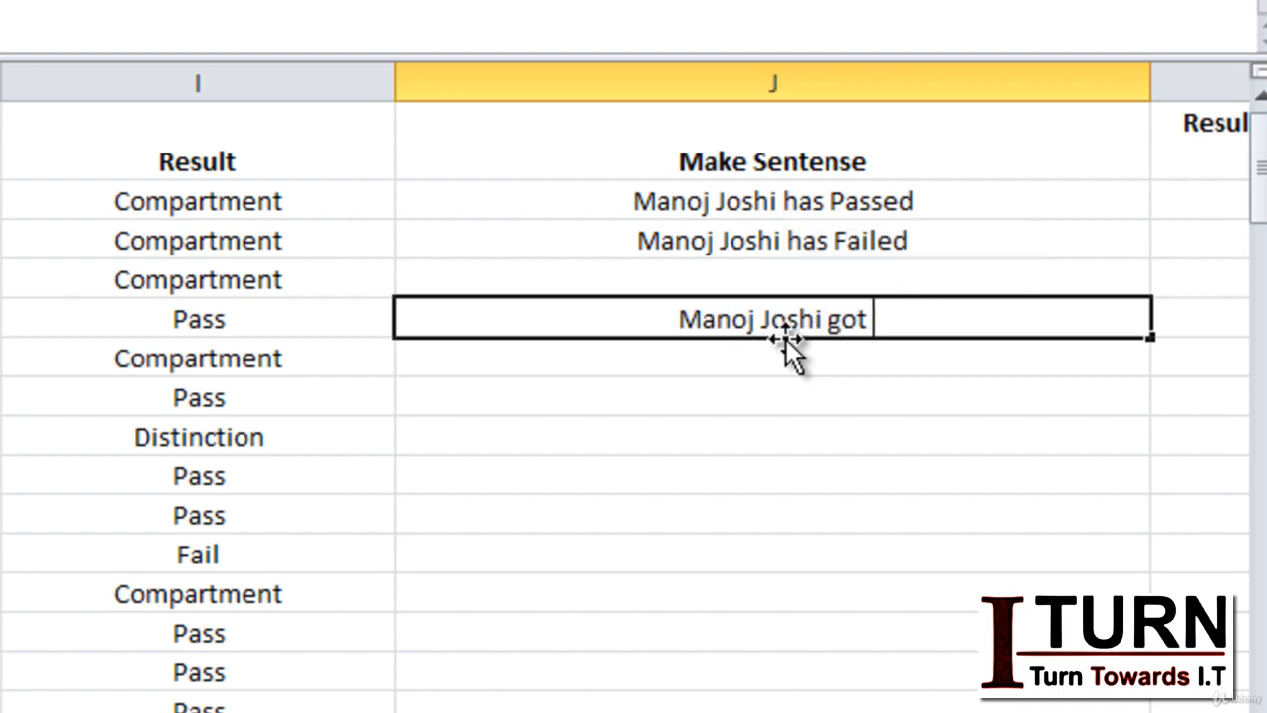
type("Compartment")
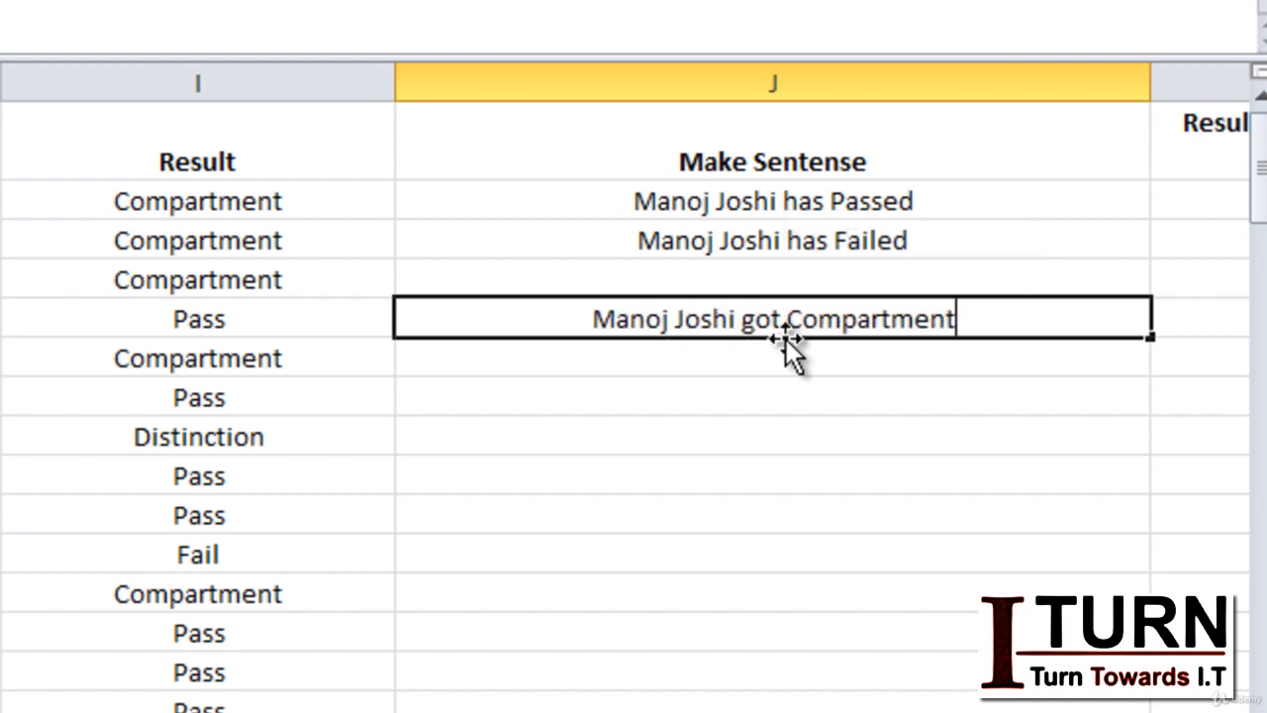
key("Return")
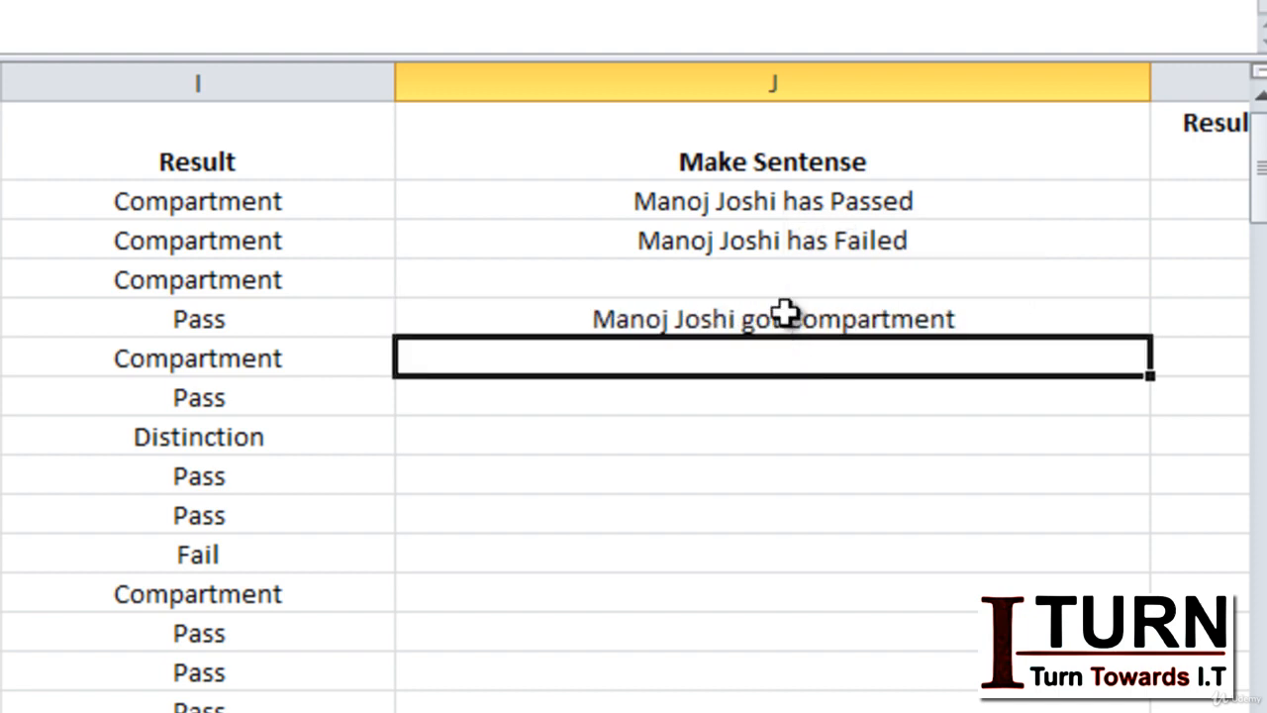
Copy the J5 sentence into cells J6:J7.
left_click(784, 317)
key("ctrl+c")
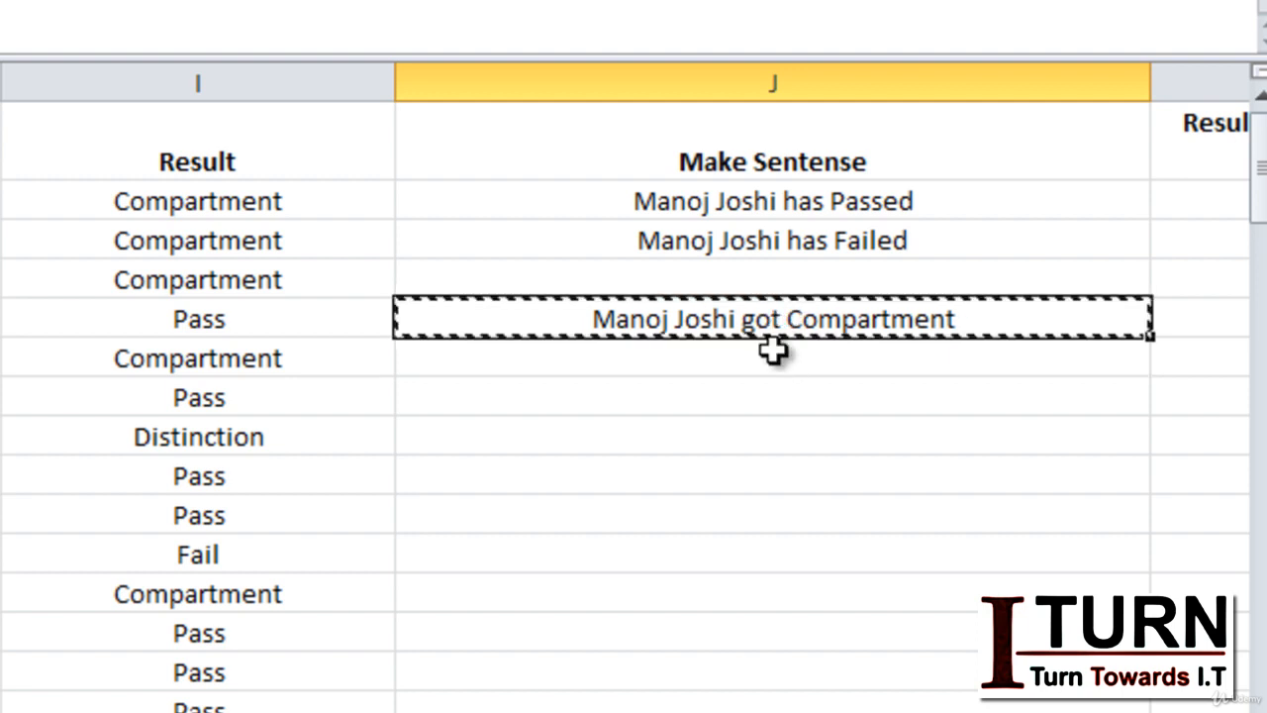
left_click_drag(772, 356, 773, 386)
key("ctrl+v")
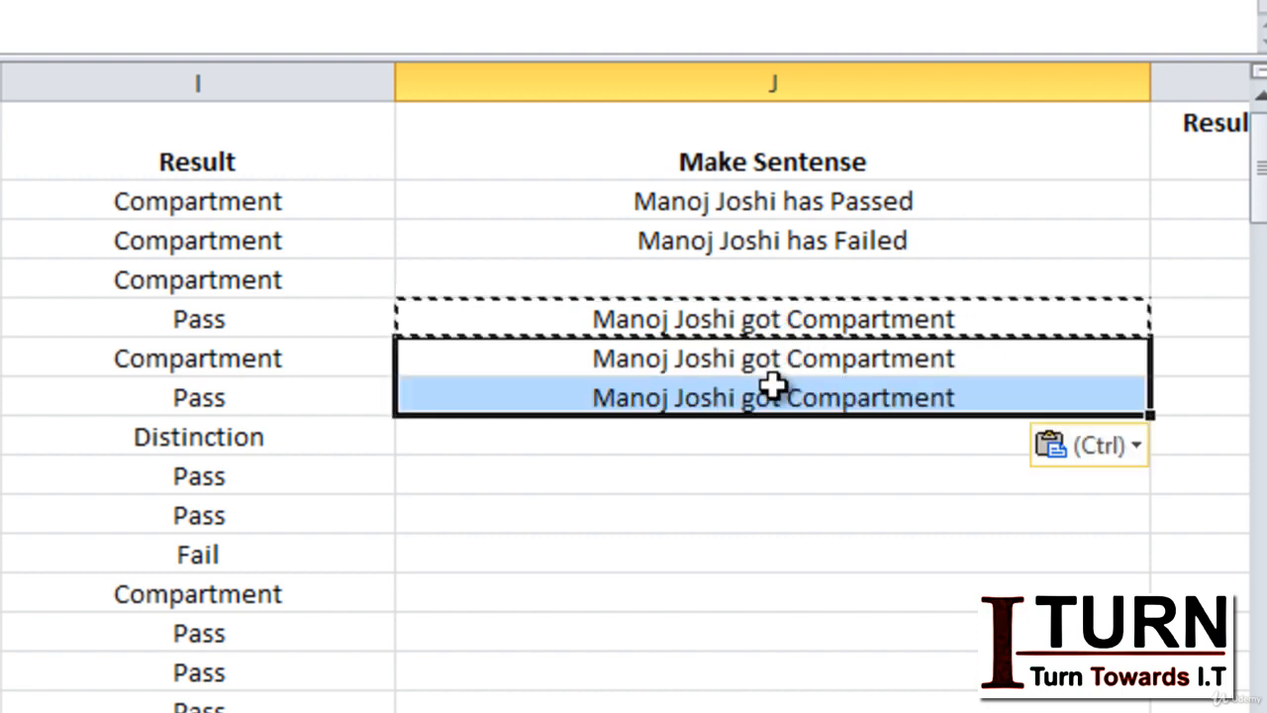
key("Escape")
Replace "Compartment" with "Lowest" in the J6 sentence.
left_click(915, 359)
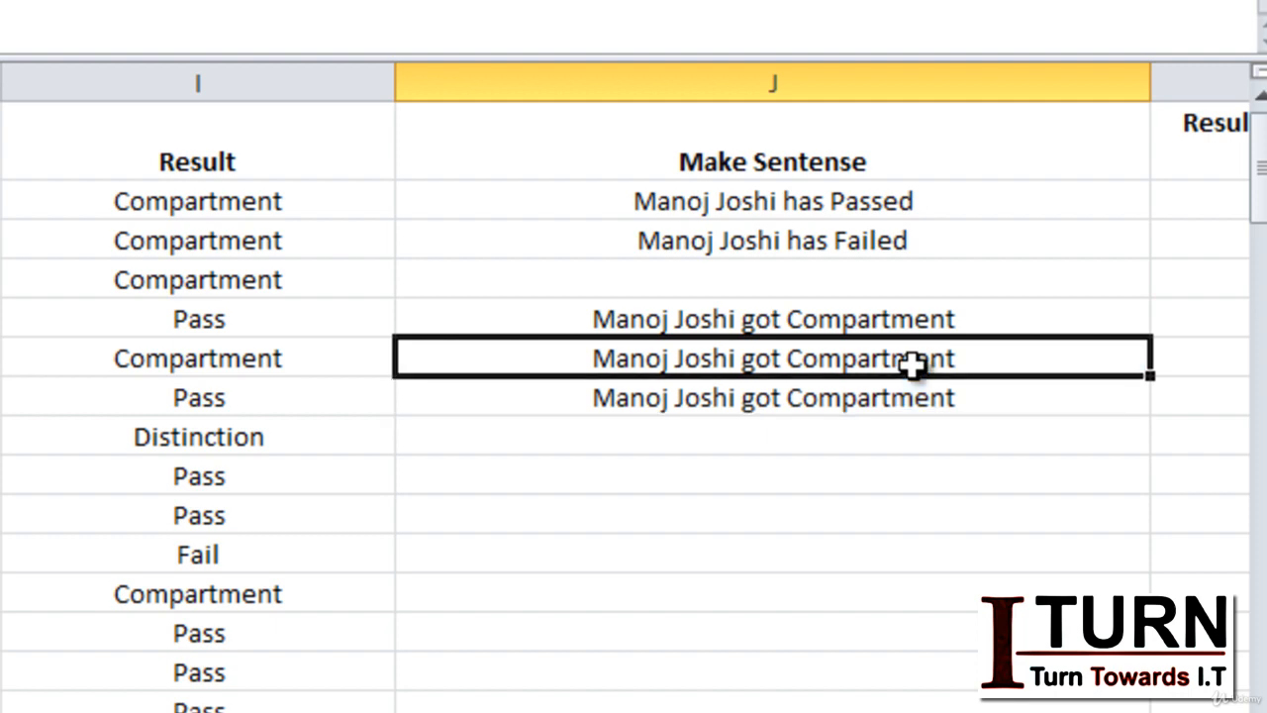
double_click(913, 359)
double_click(913, 360)
type("Lowest")
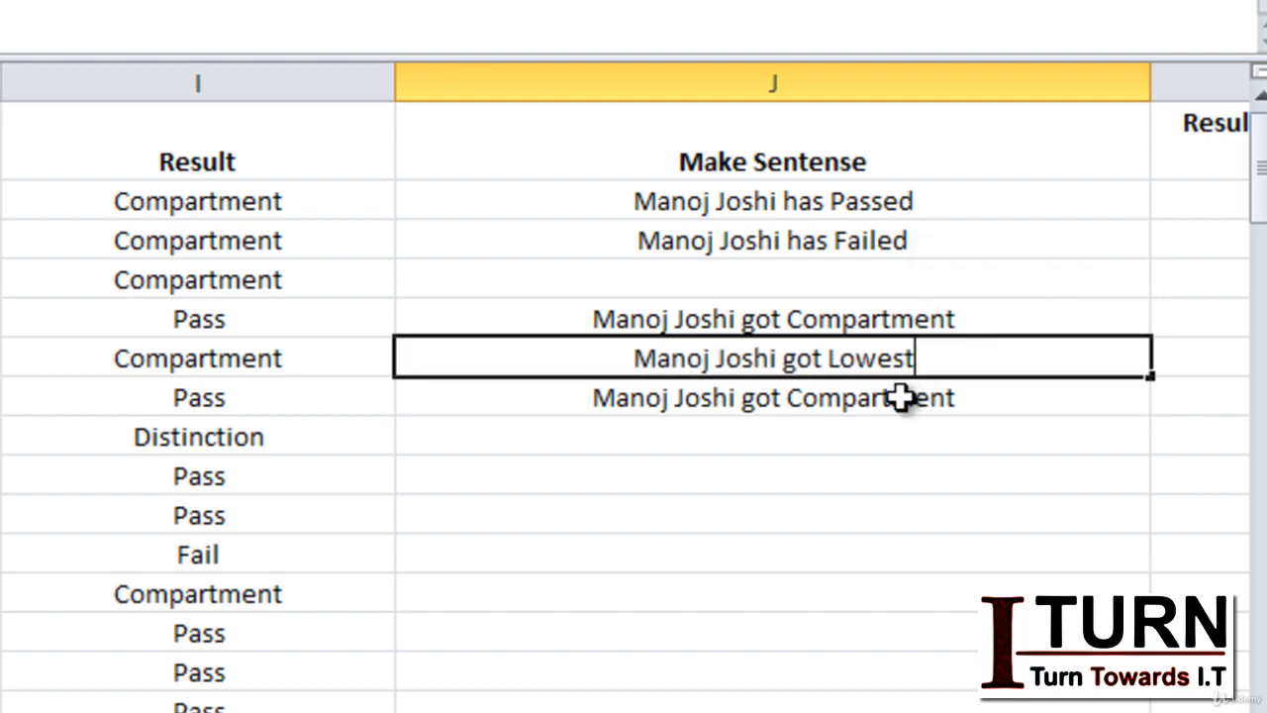
Replace "Compartment" with "Distinction" in the J7 sentence.
left_click(901, 396)
double_click(903, 397)
type("D")
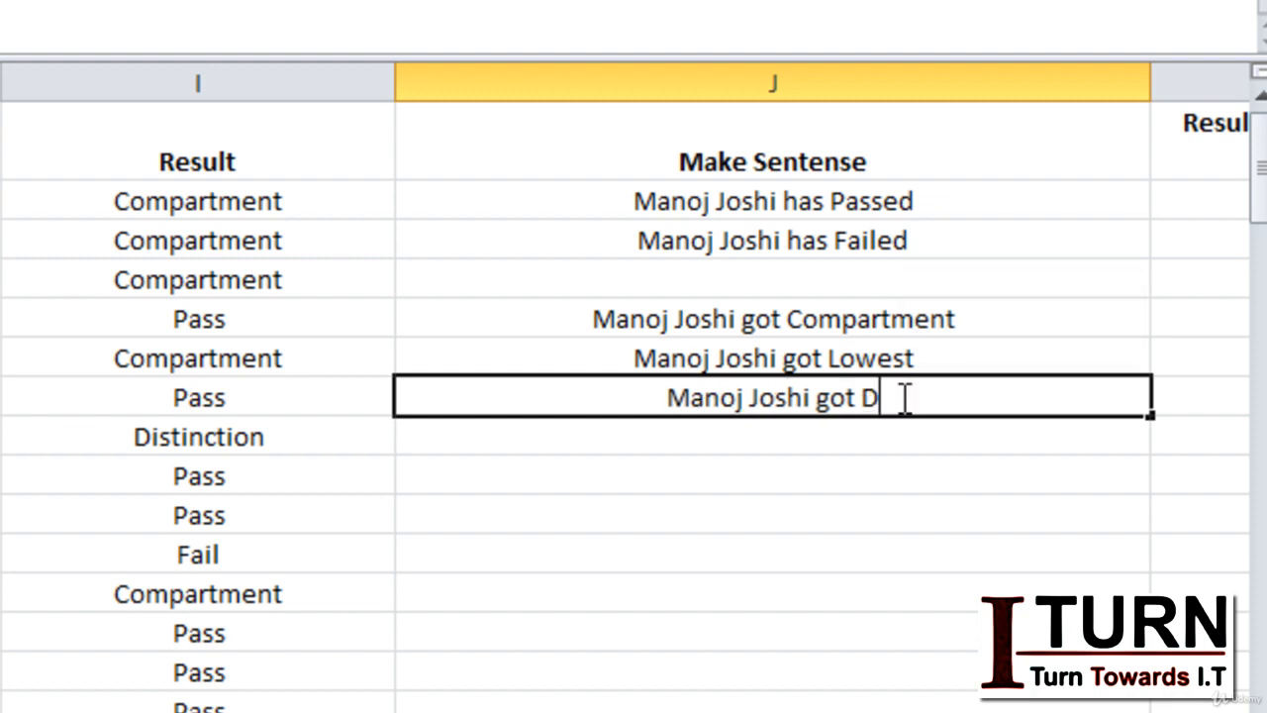
type("istinction")
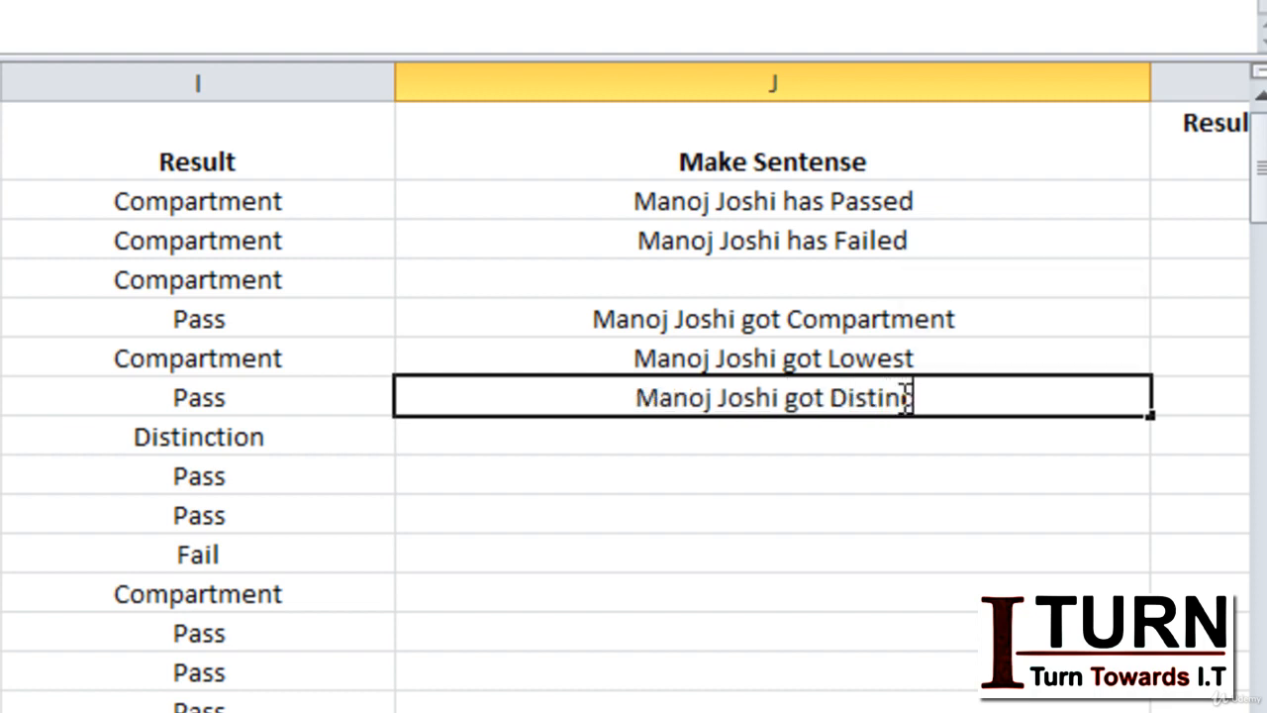
left_click(851, 437)
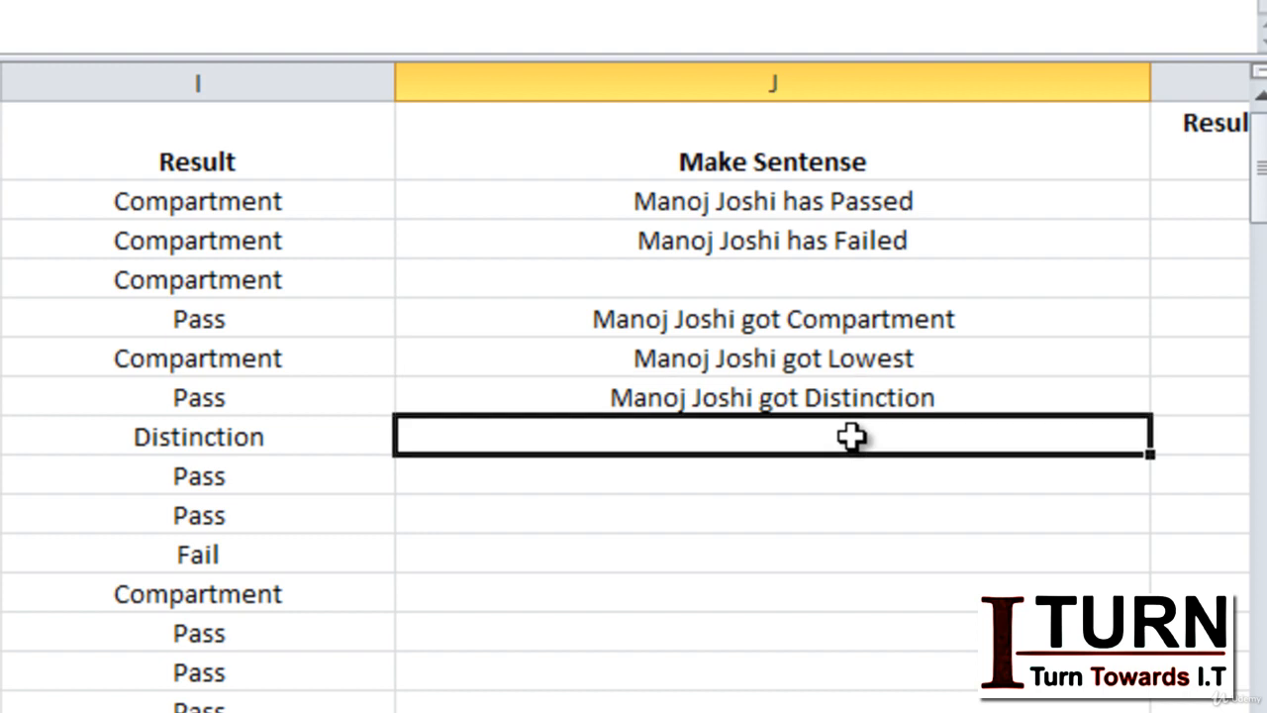
Enter a sentence in J9 made of the same student's full name followed by "is Topper".
left_click(811, 472)
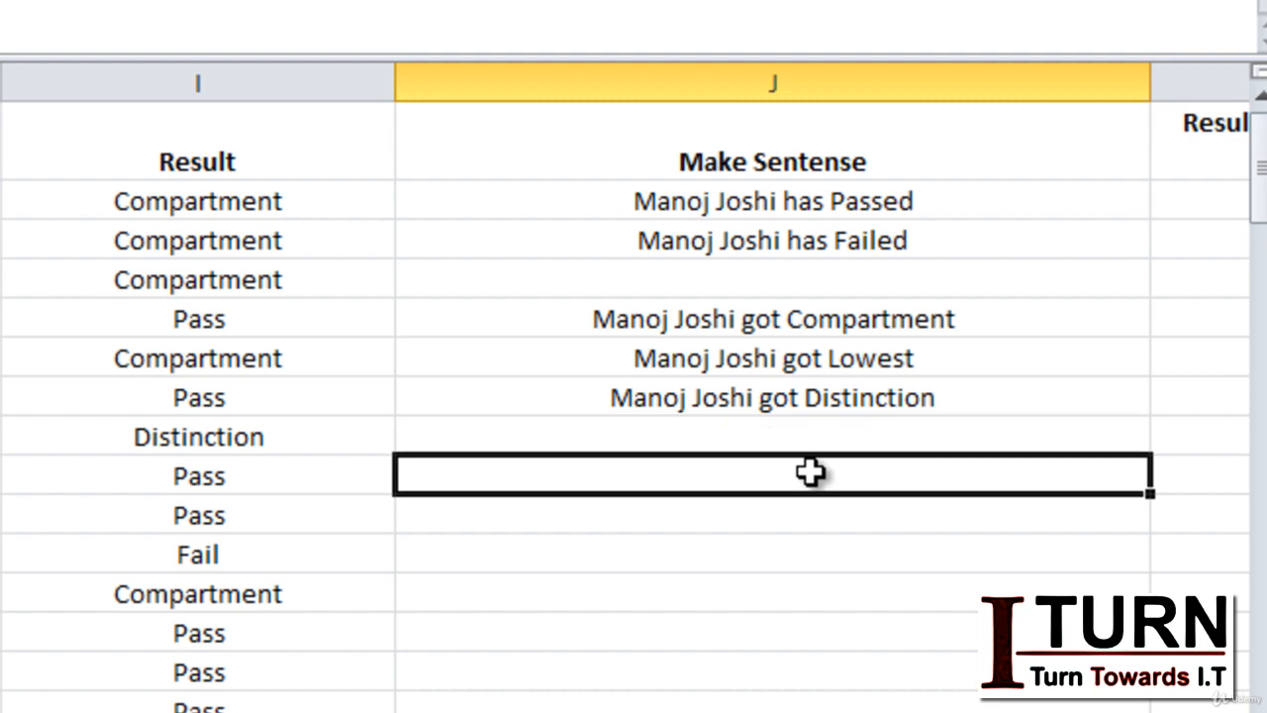
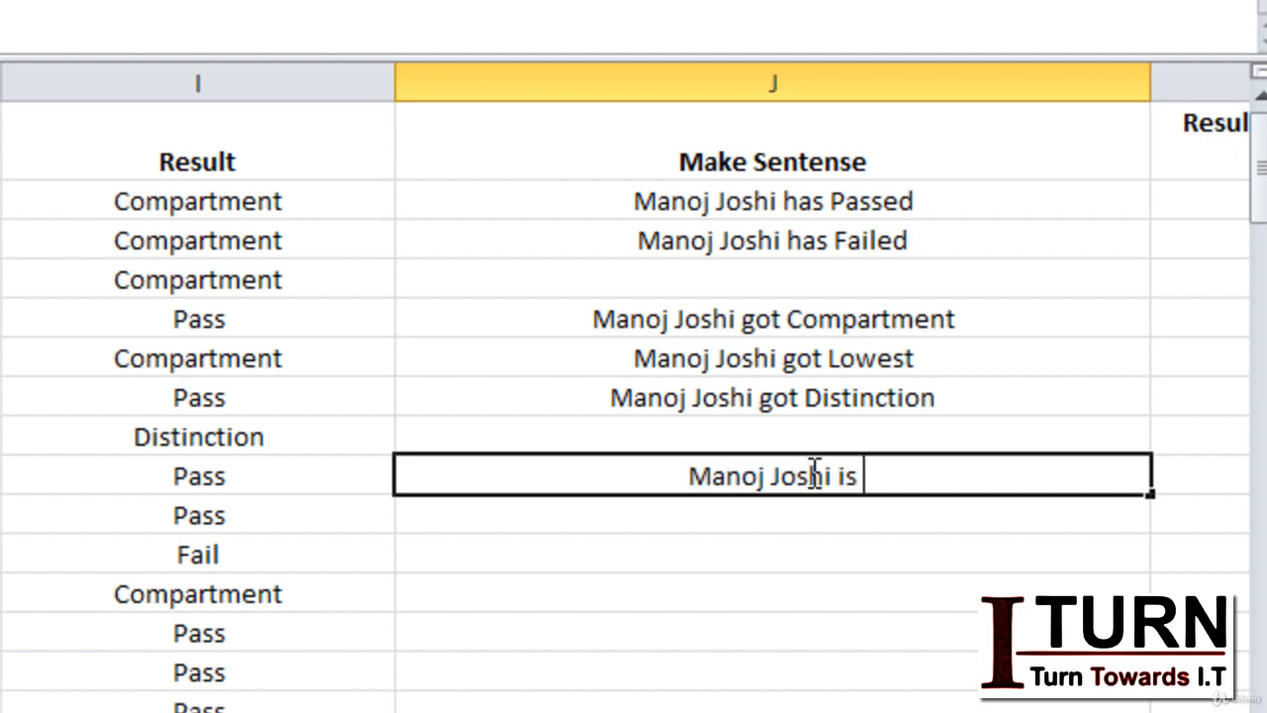
type("Topper")
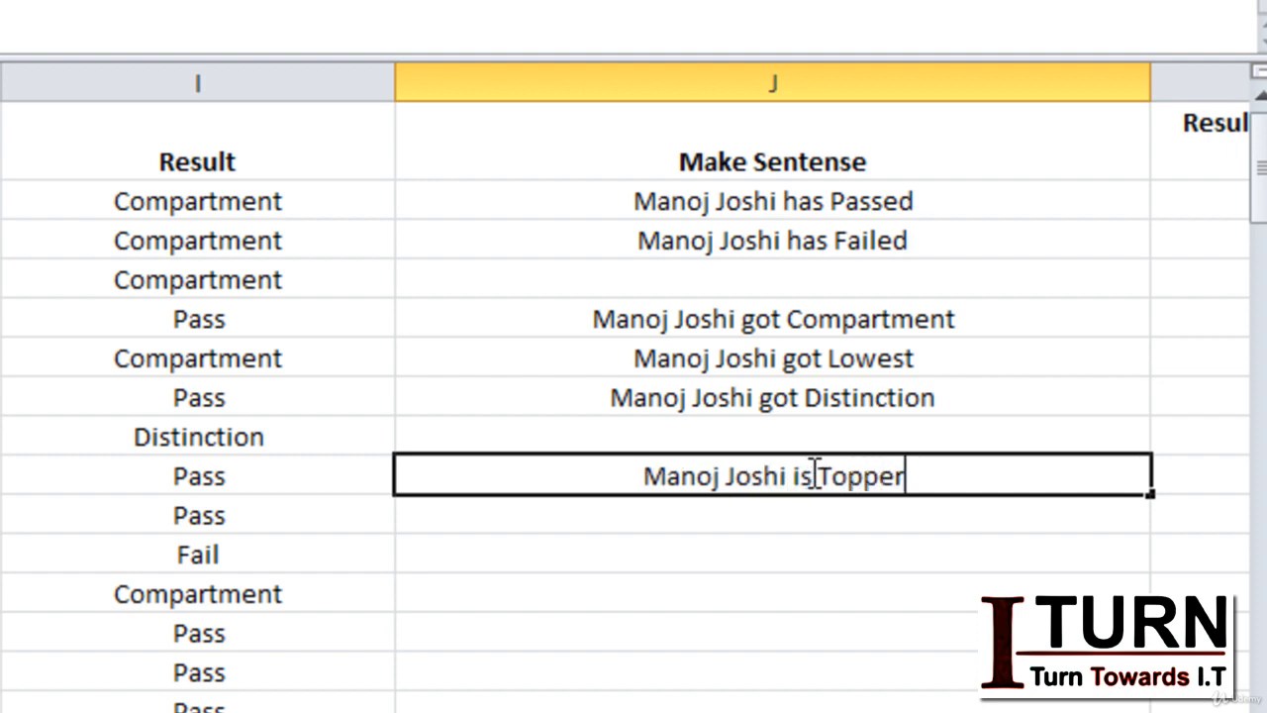
key("Return")
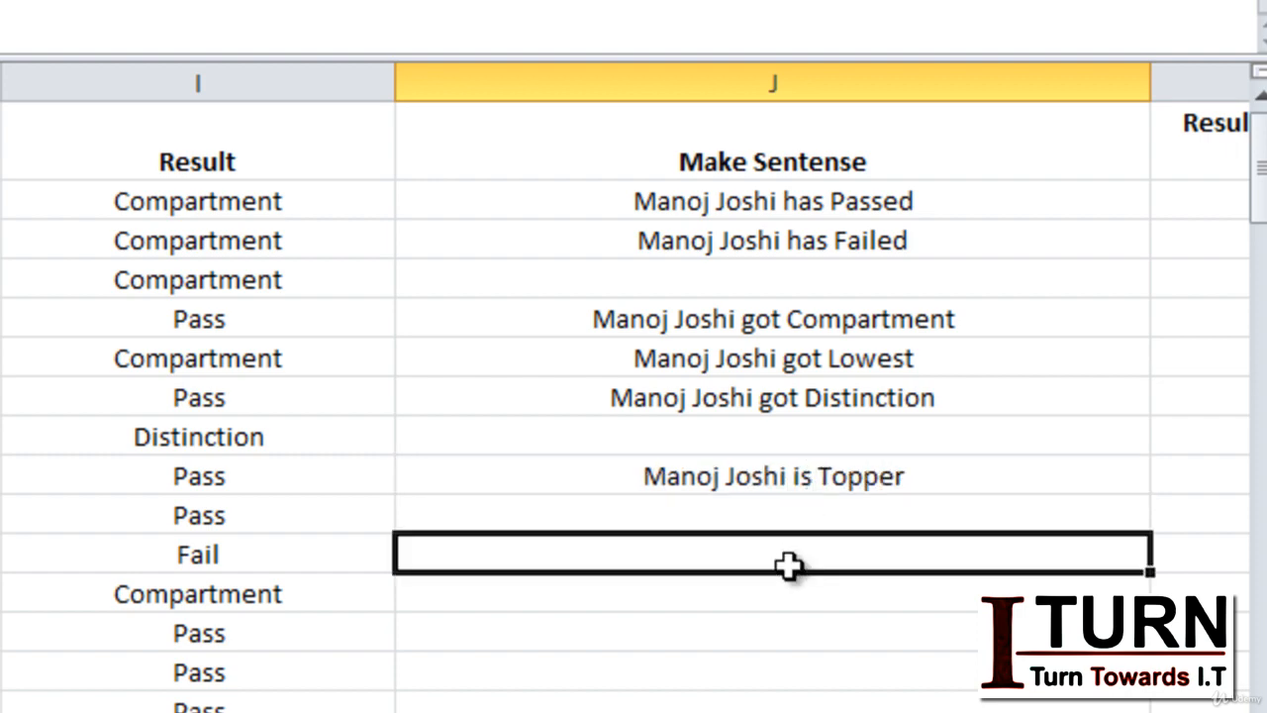
left_click(797, 476)
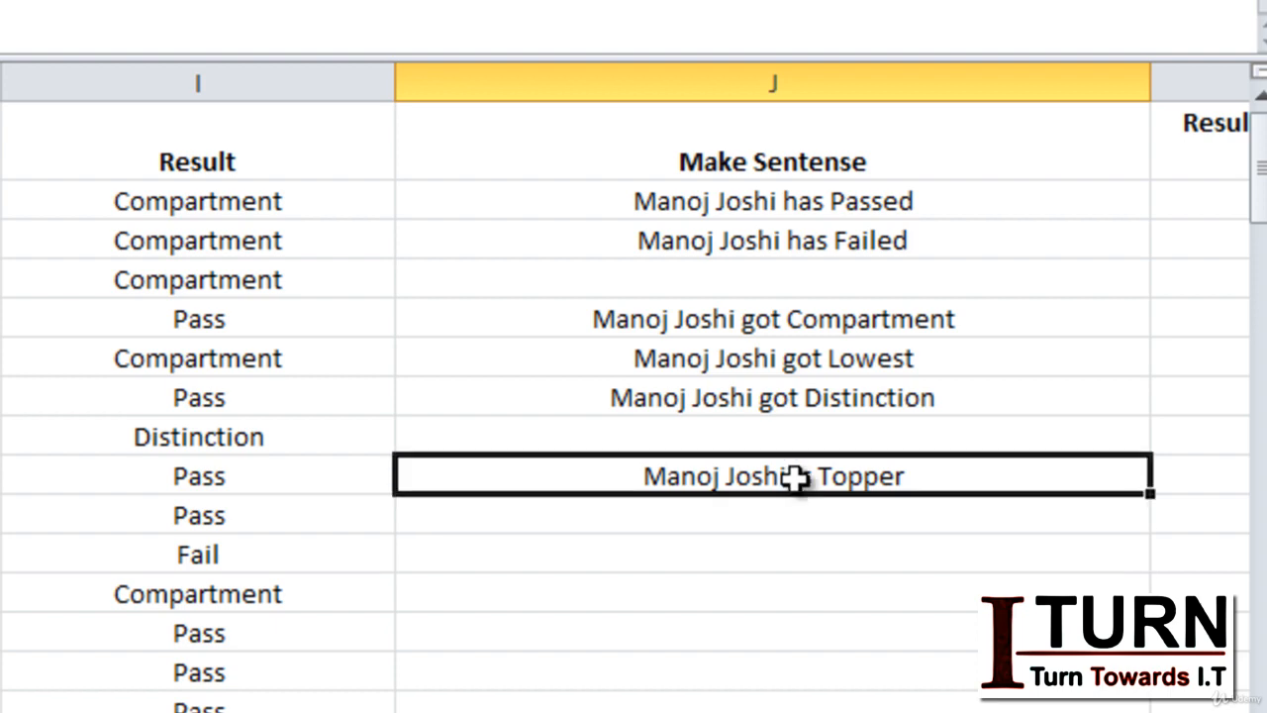